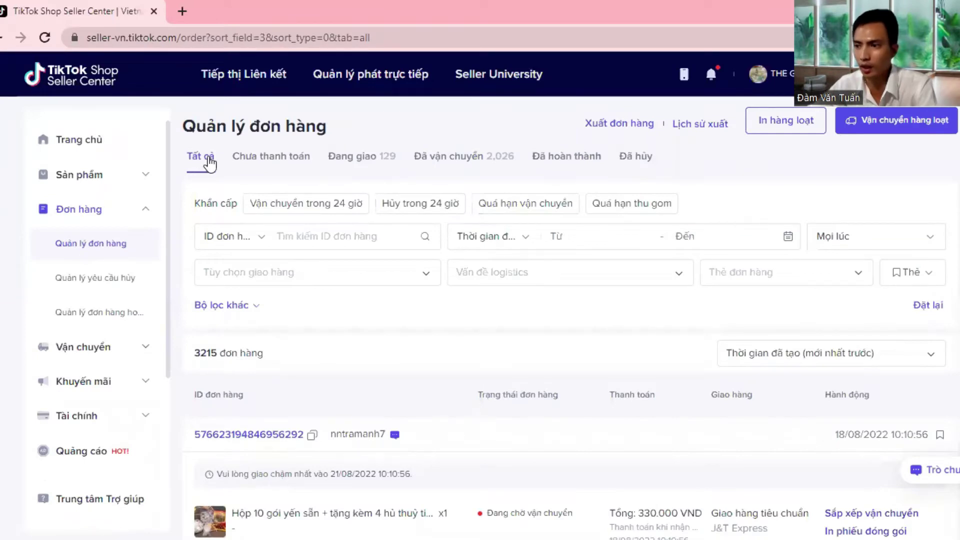
Step: Set up an order export by creation time with a date range from 01/08/2022 to 18/08/2022
click(637, 129)
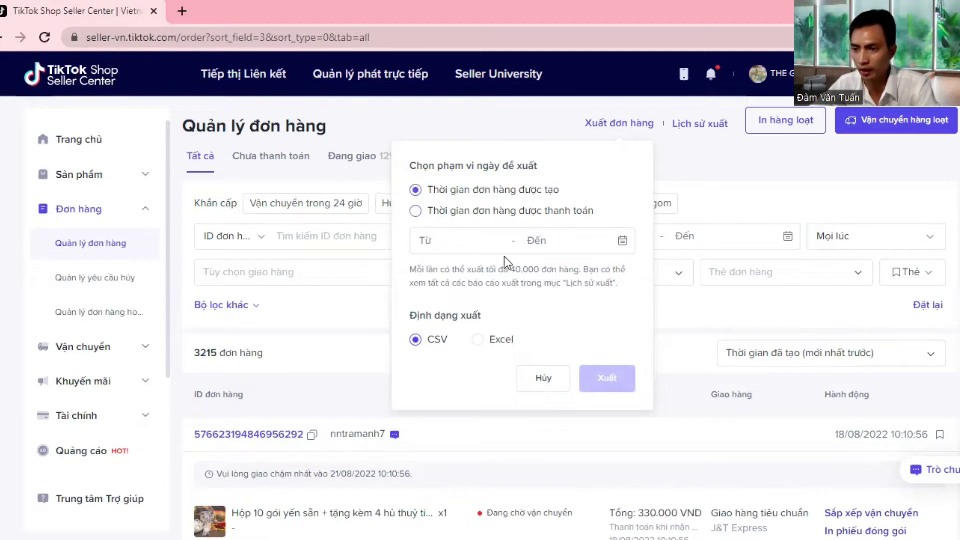
click(452, 241)
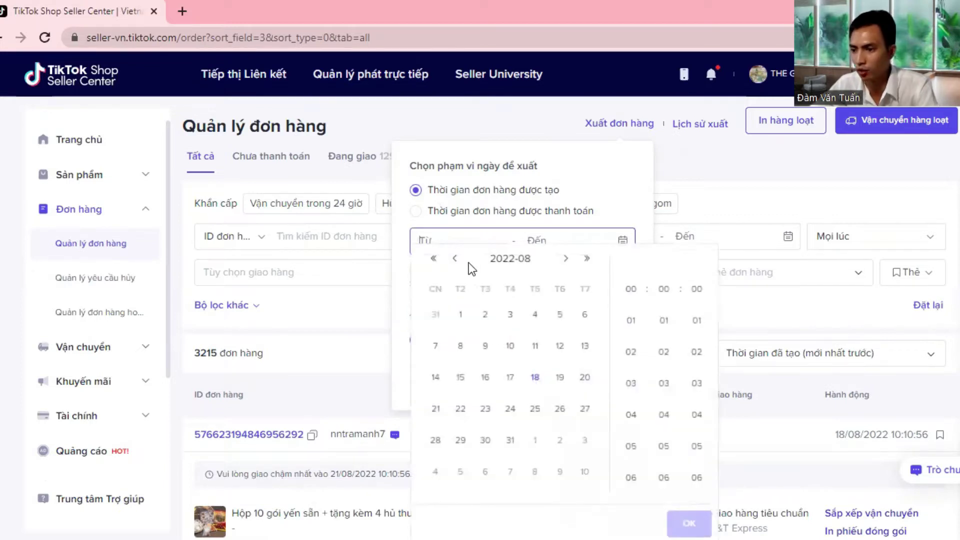
click(460, 315)
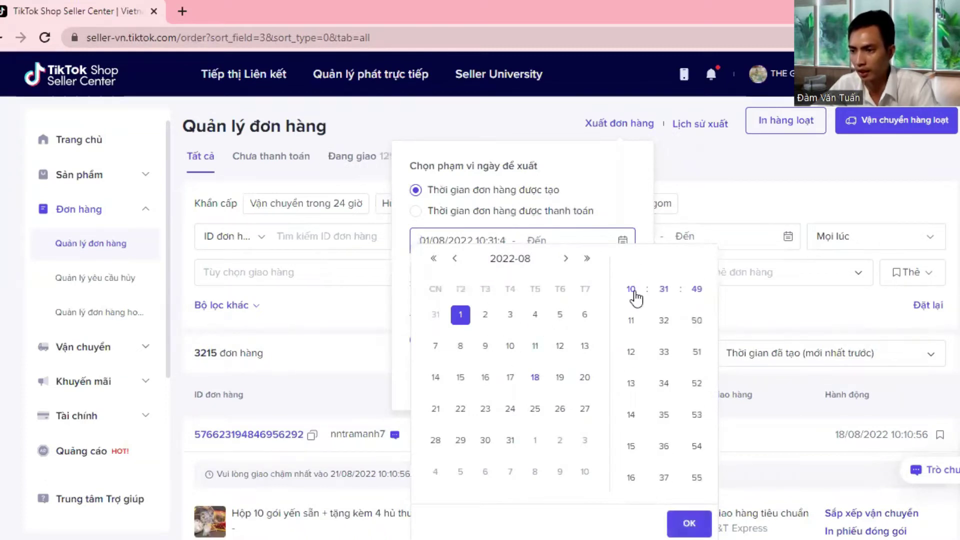
scroll(642, 299, up, 3)
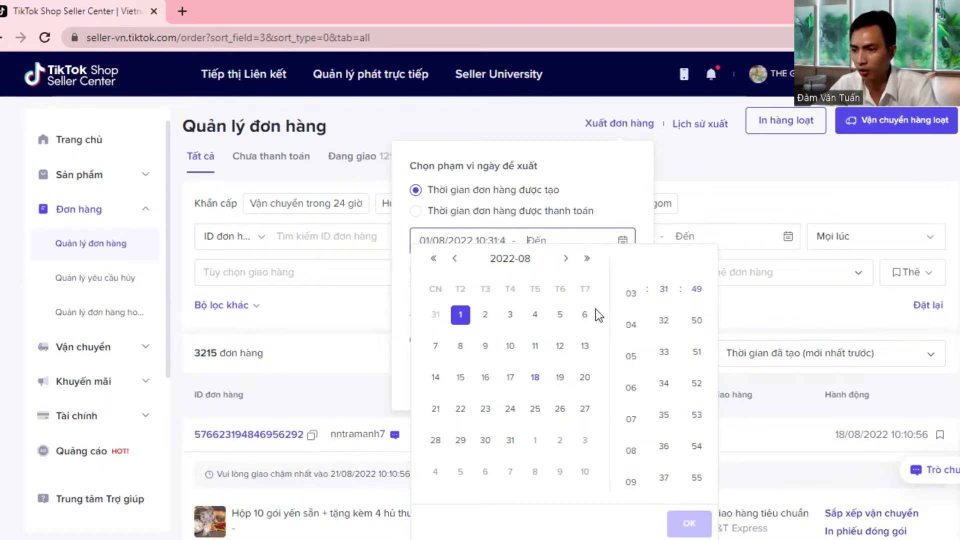
click(585, 315)
click(560, 322)
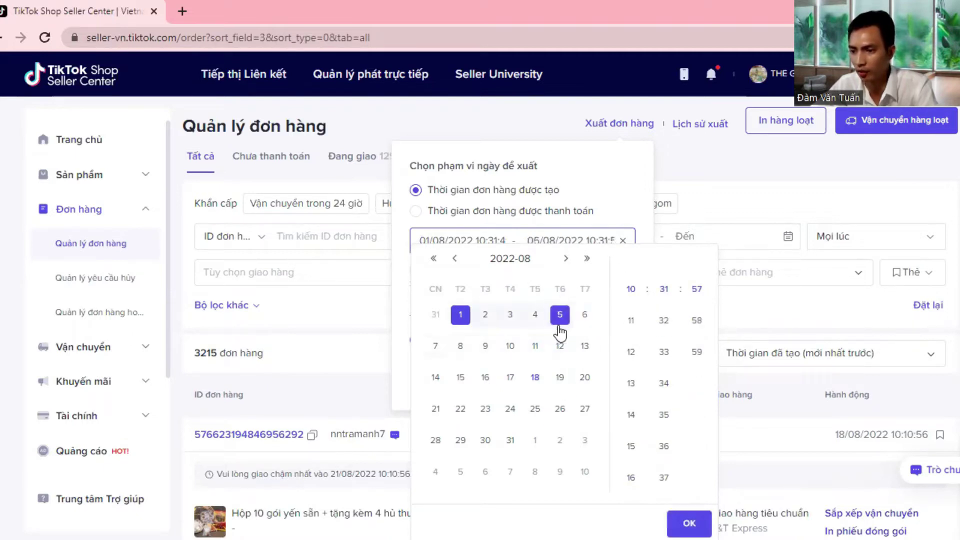
click(535, 378)
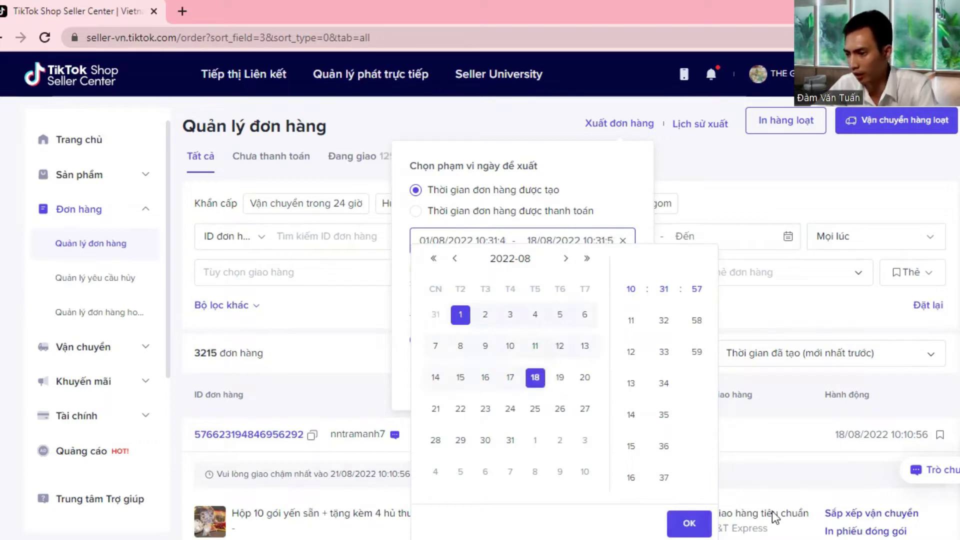
click(537, 384)
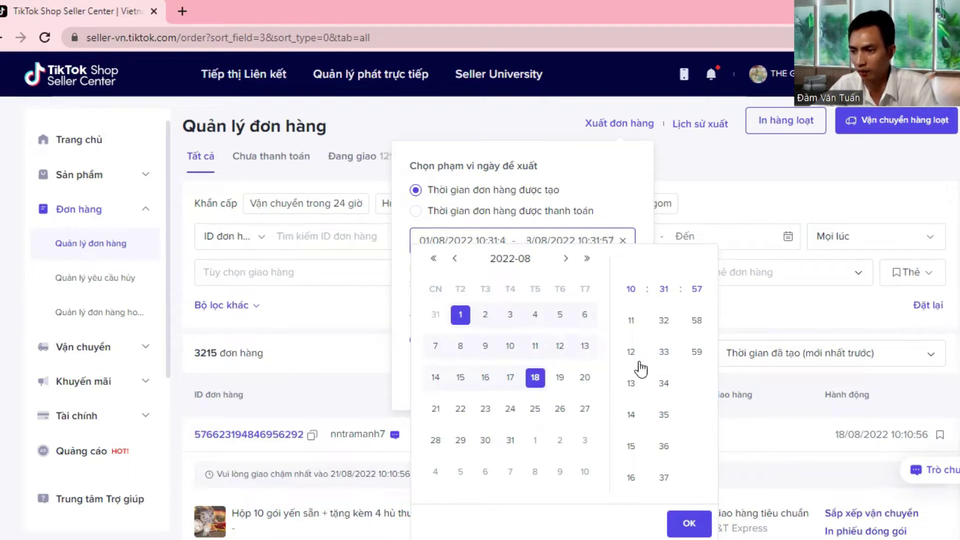
click(686, 520)
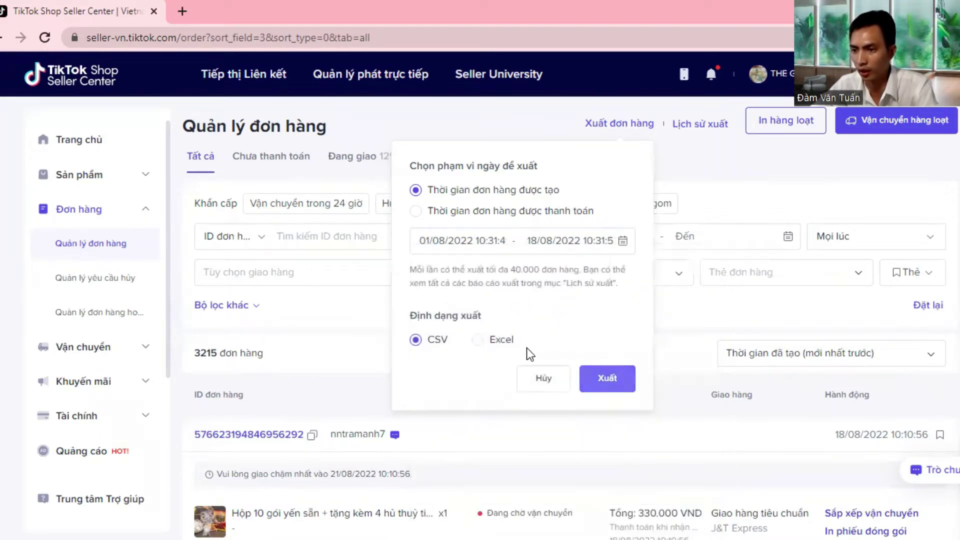
Step: Export the orders in Excel format and download the report Đơn hàng-2022-08-01~2022-08-18.xlsx
click(491, 342)
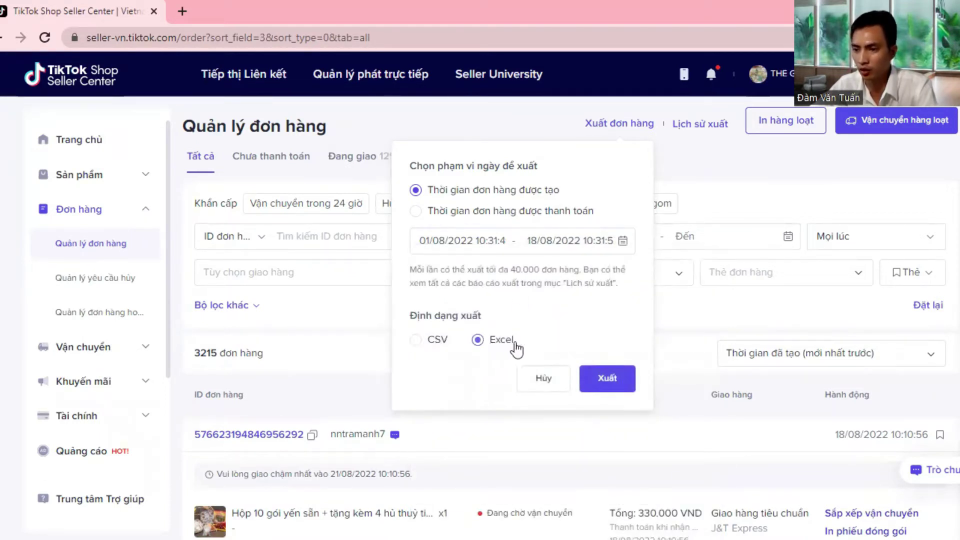
click(607, 380)
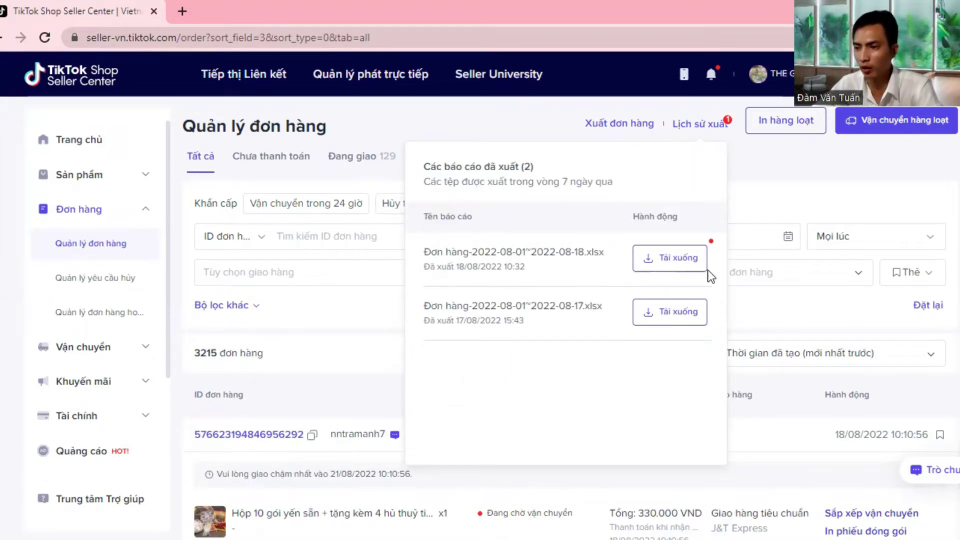
click(649, 264)
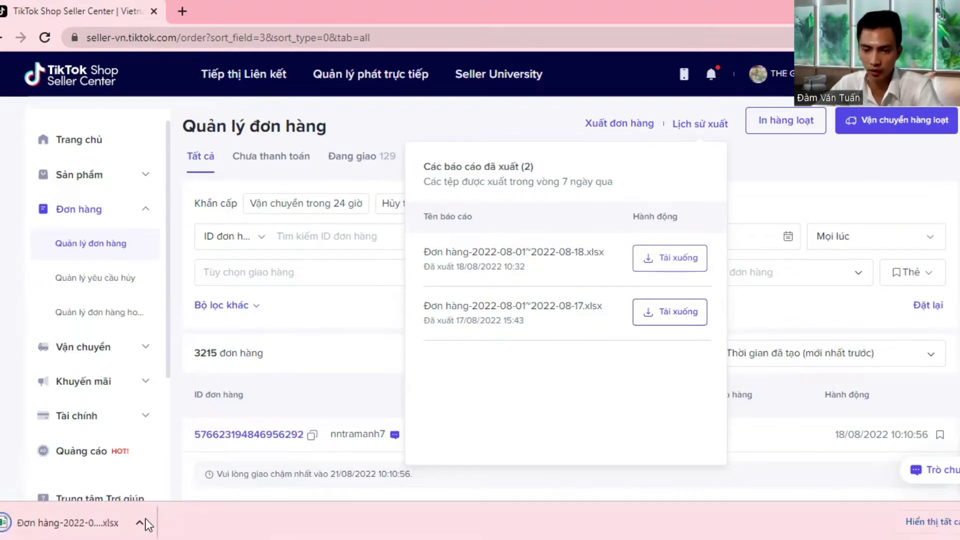
Step: Open the downloaded order workbook and look through its list of orders
click(139, 522)
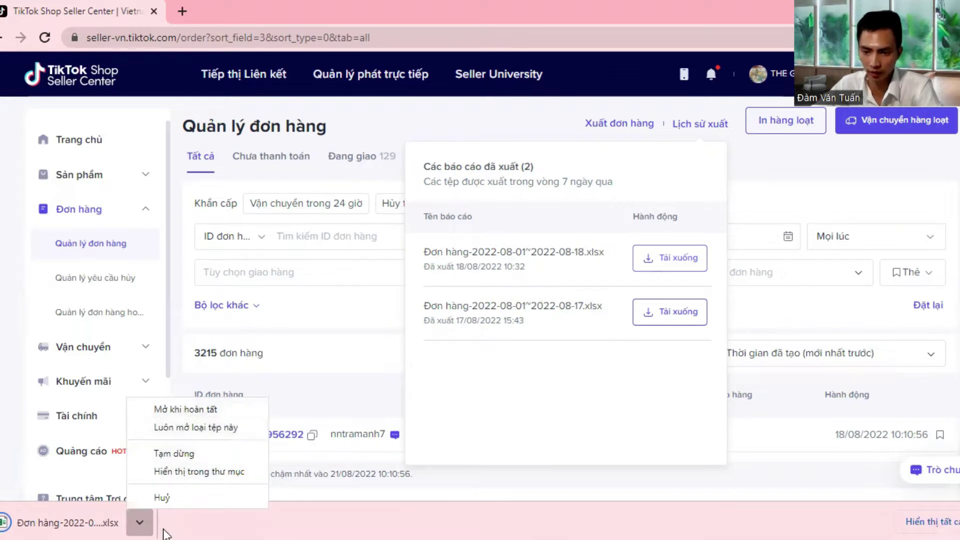
click(120, 521)
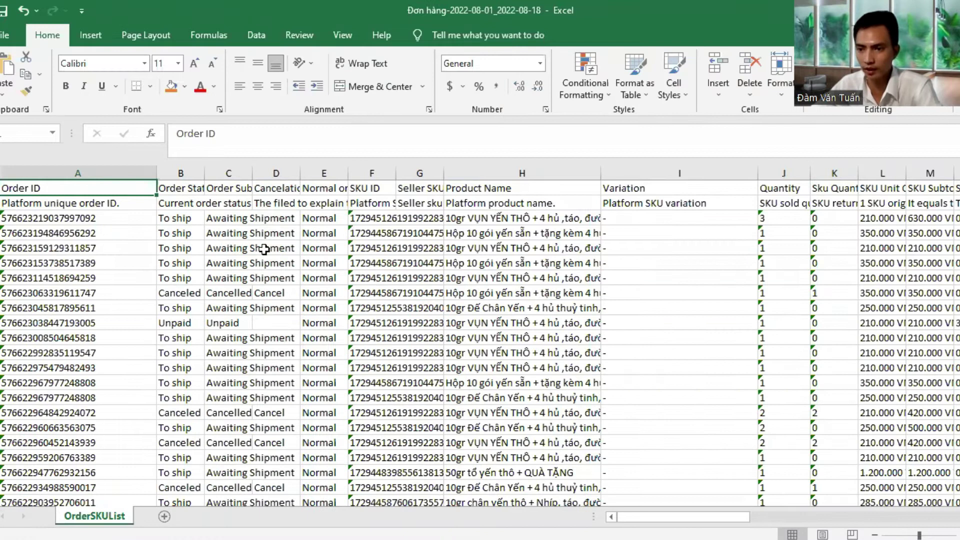
scroll(264, 249, down, 20)
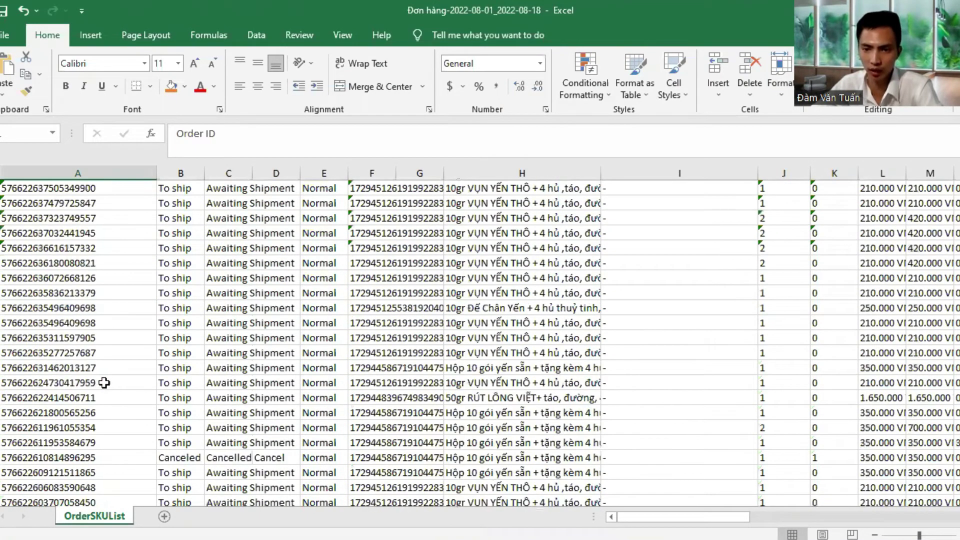
scroll(104, 382, down, 20)
scroll(278, 372, up, 20)
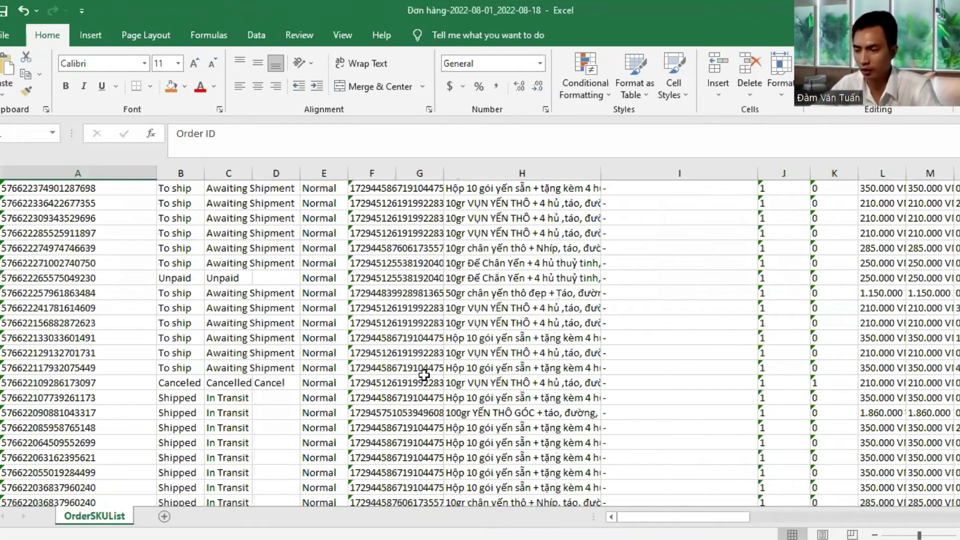
scroll(424, 375, up, 2)
Step: Switch to the workbook Đơn hàng-2022-08-01_2022-08-17 and compare the Order Status and Order Substatus values of the first orders
mouse_move(557, 537)
click(495, 522)
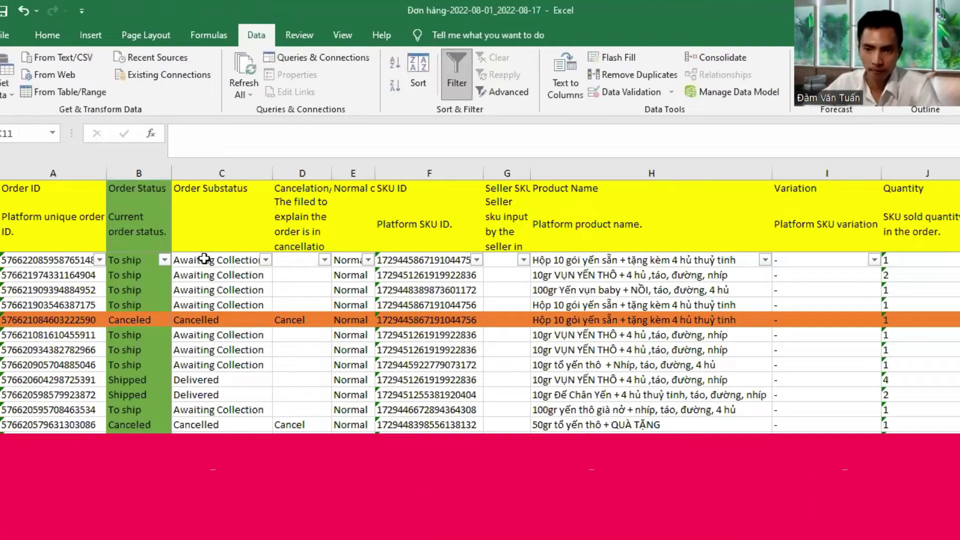
click(136, 225)
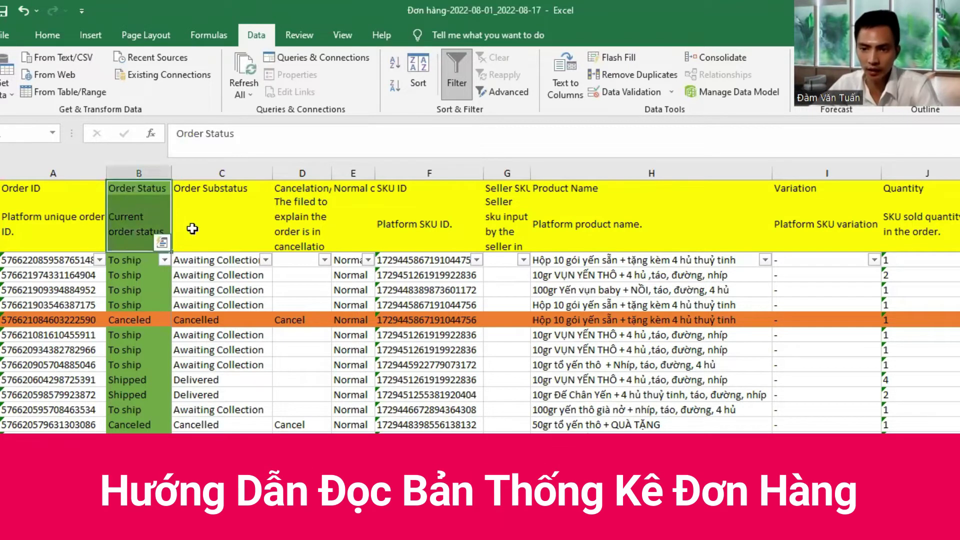
click(220, 229)
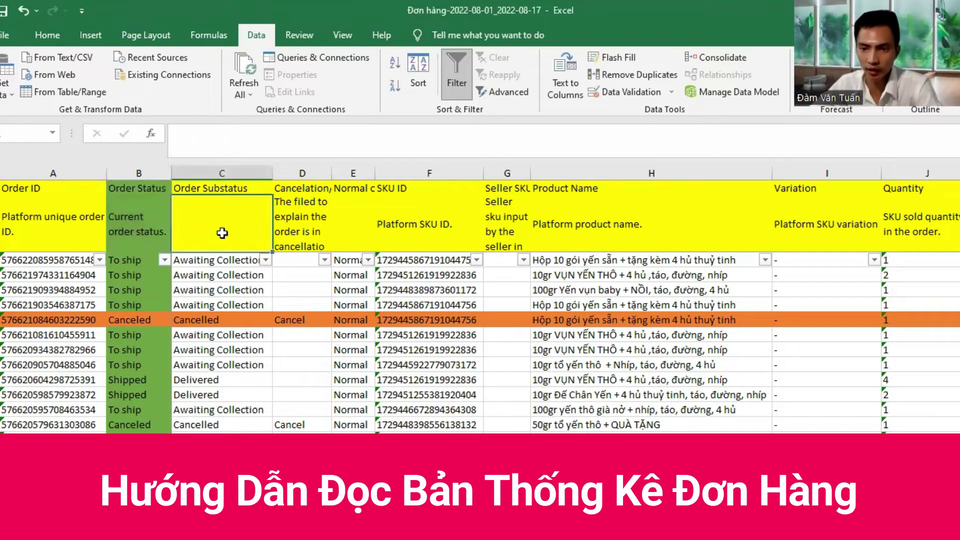
click(128, 260)
click(135, 278)
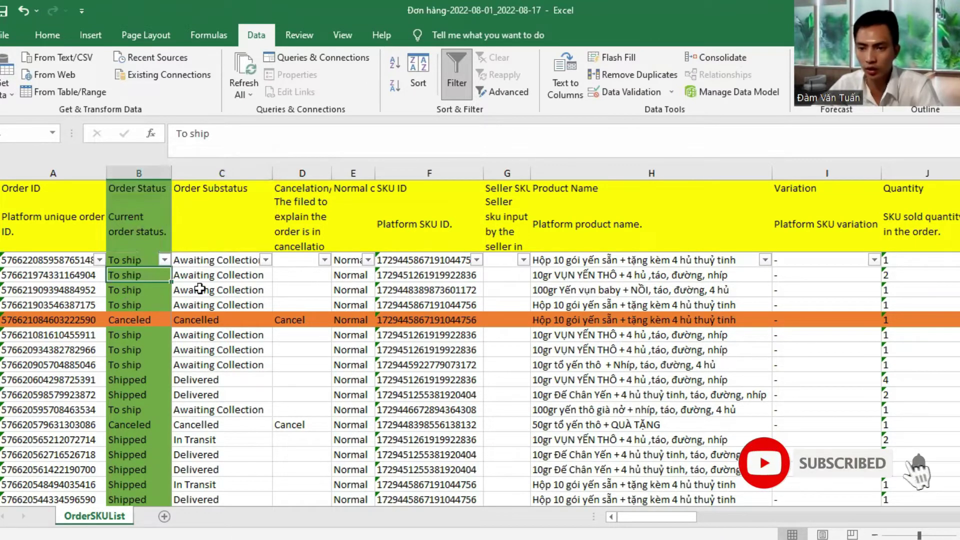
drag(144, 289, 200, 289)
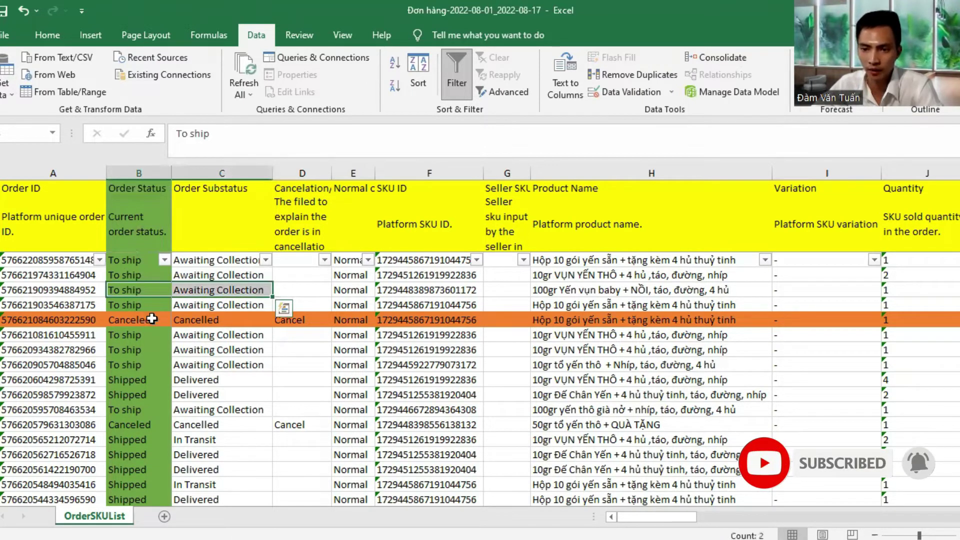
click(150, 319)
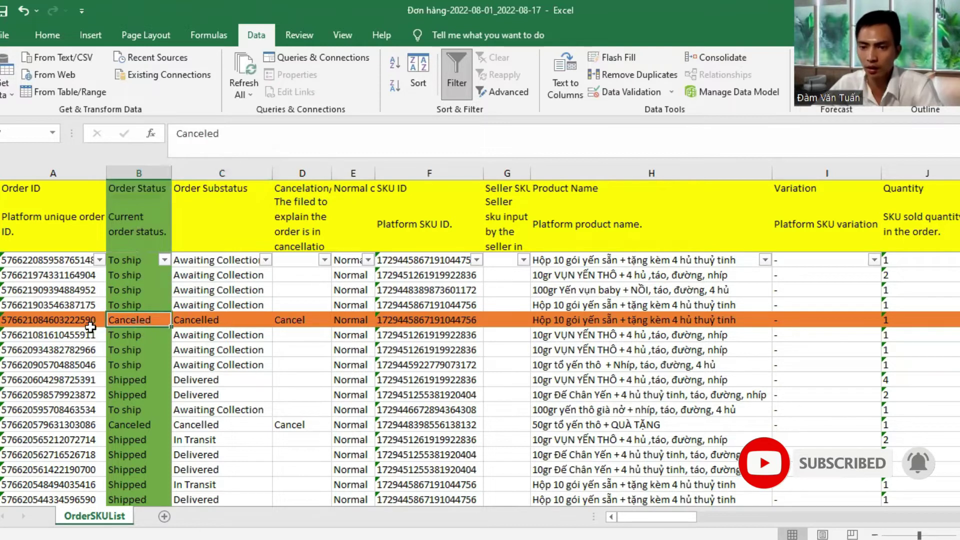
click(136, 381)
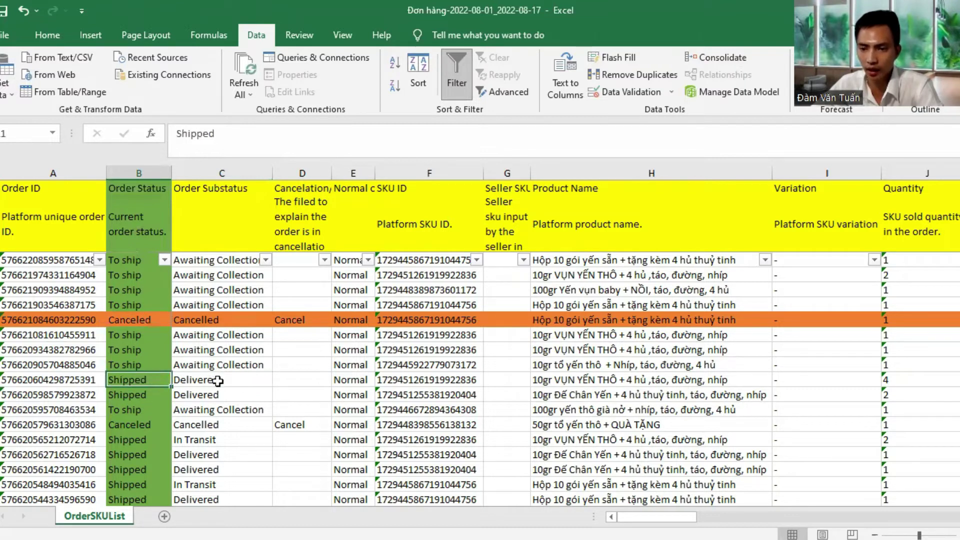
drag(238, 384, 146, 398)
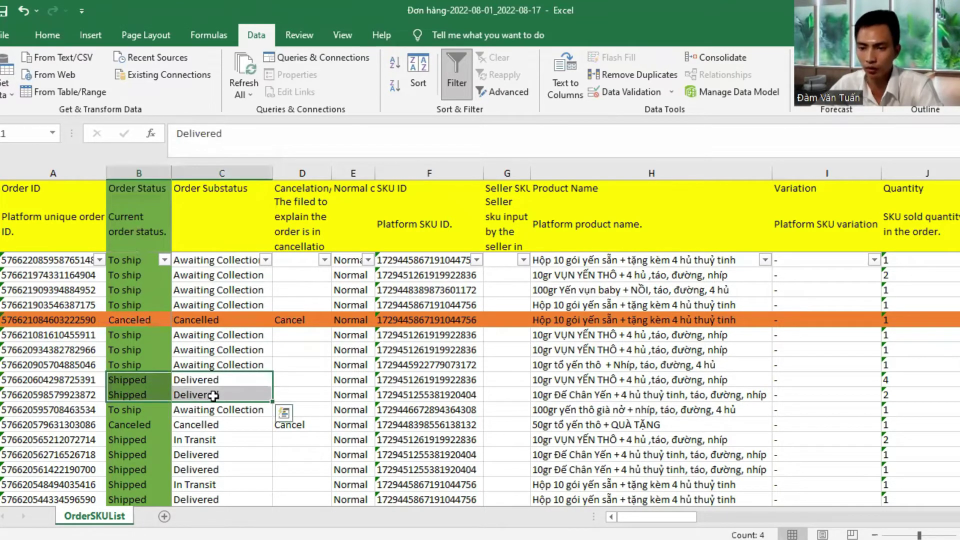
Step: Examine the statuses and substatuses of the older orders further down the list and return to the first order
scroll(164, 392, down, 10)
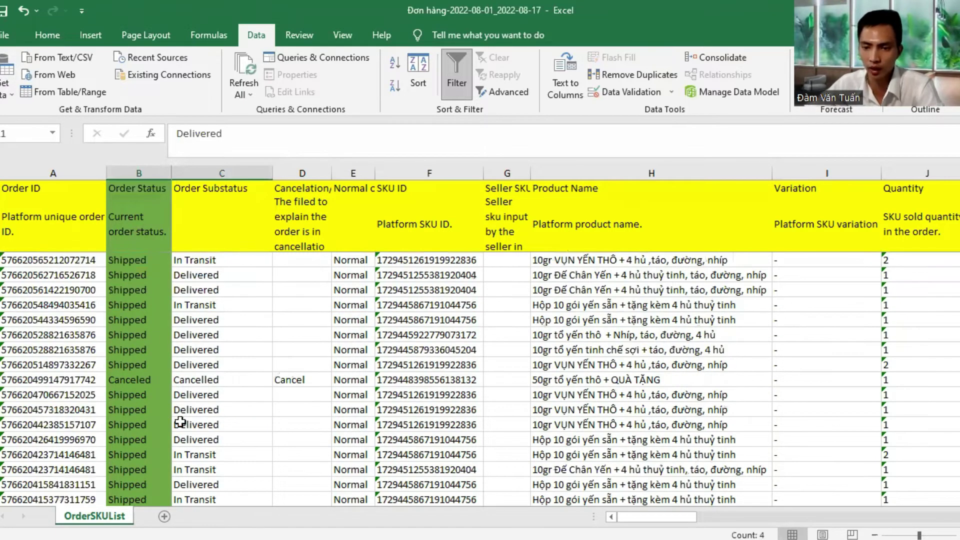
scroll(184, 388, down, 10)
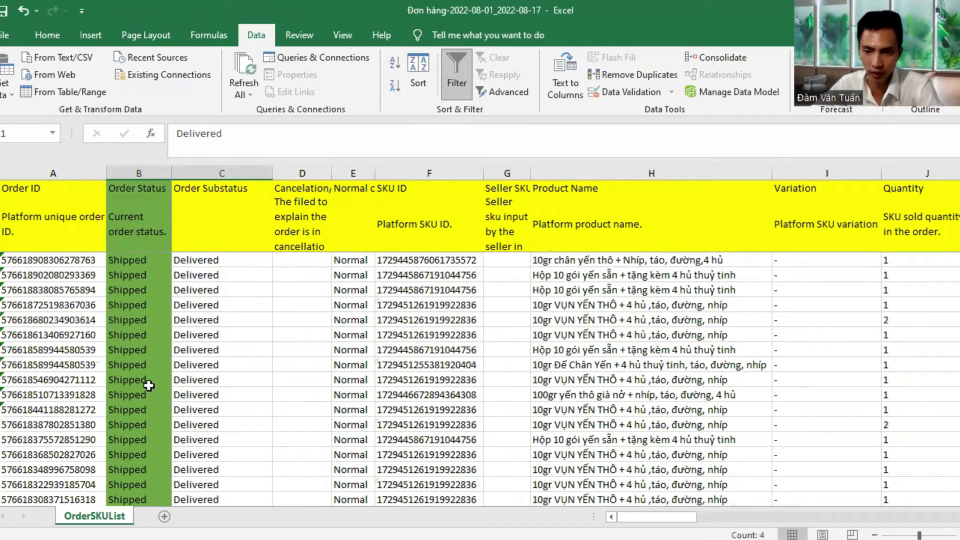
scroll(186, 372, down, 10)
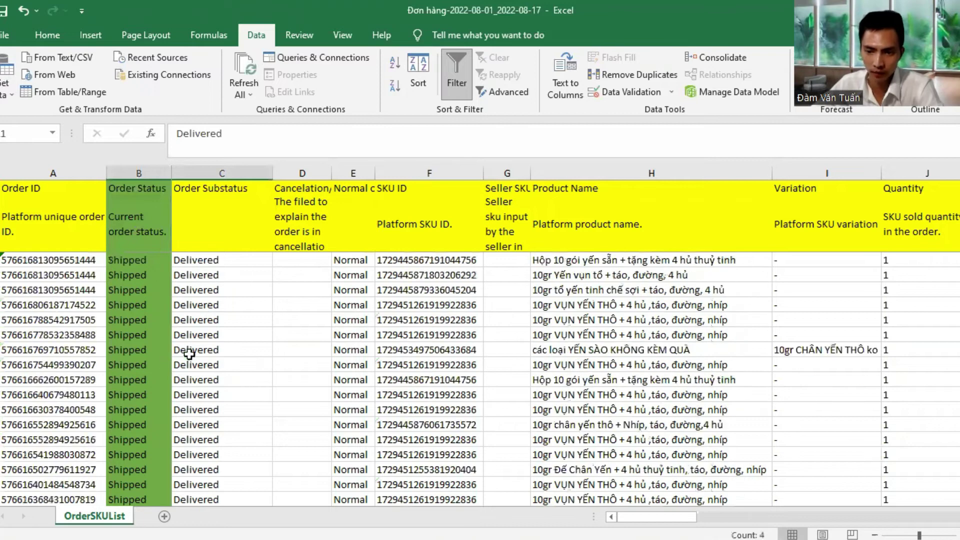
scroll(227, 361, down, 10)
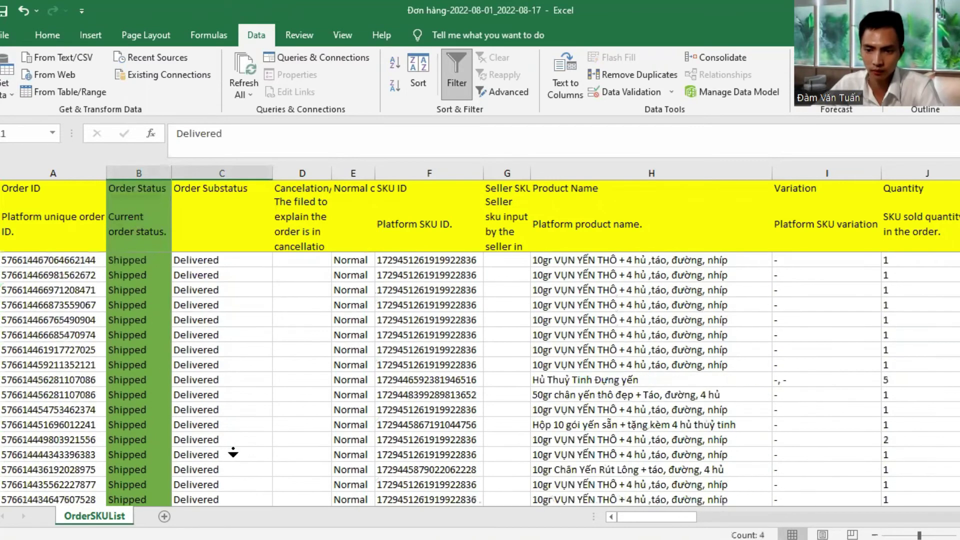
scroll(233, 452, down, 5)
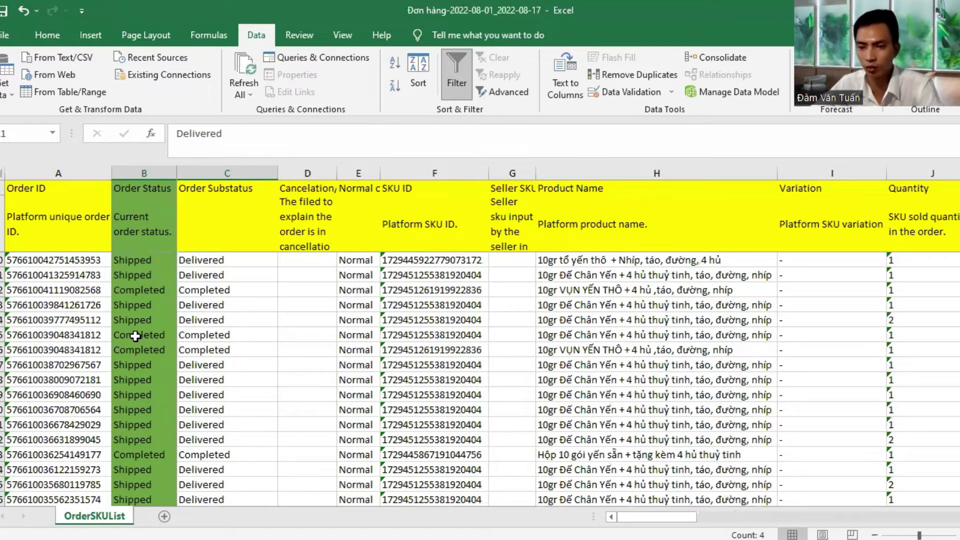
click(145, 316)
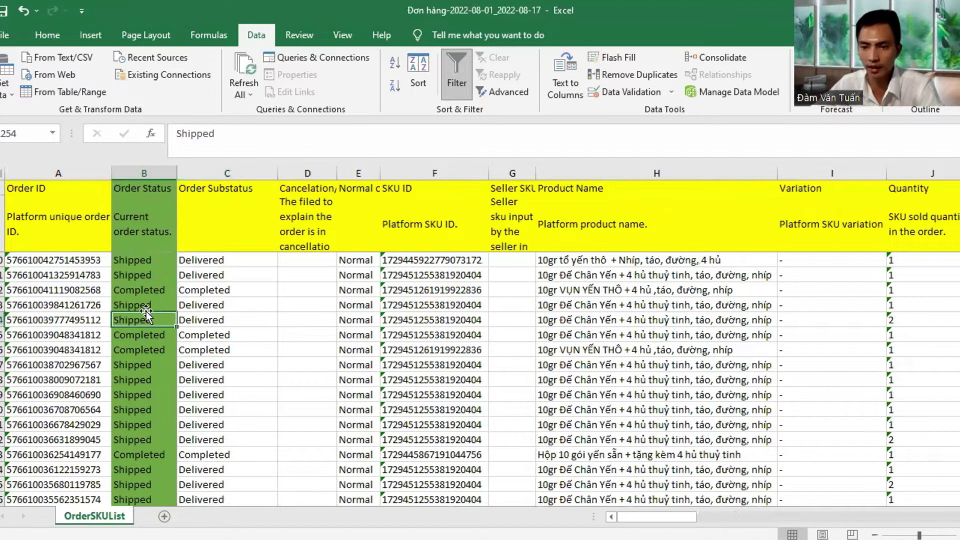
middle_click(255, 426)
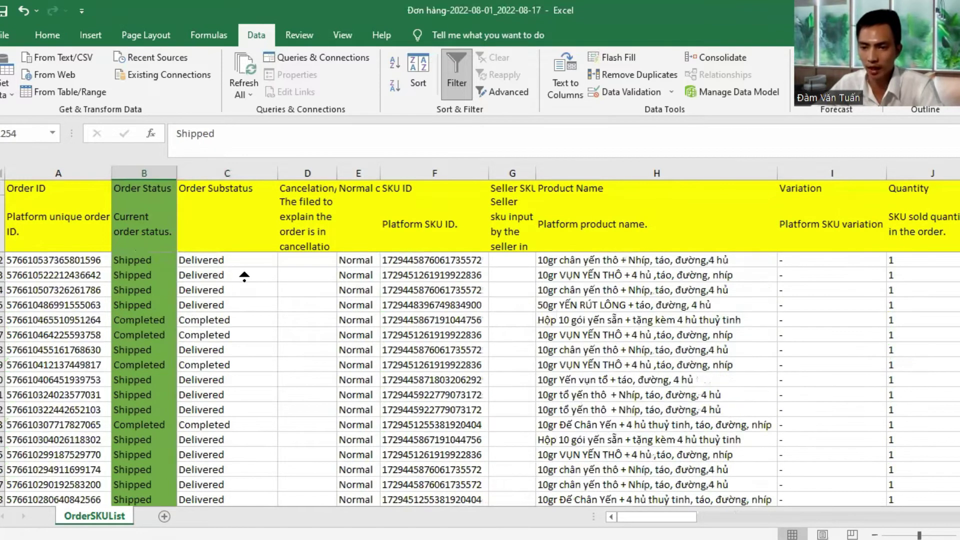
middle_click(256, 316)
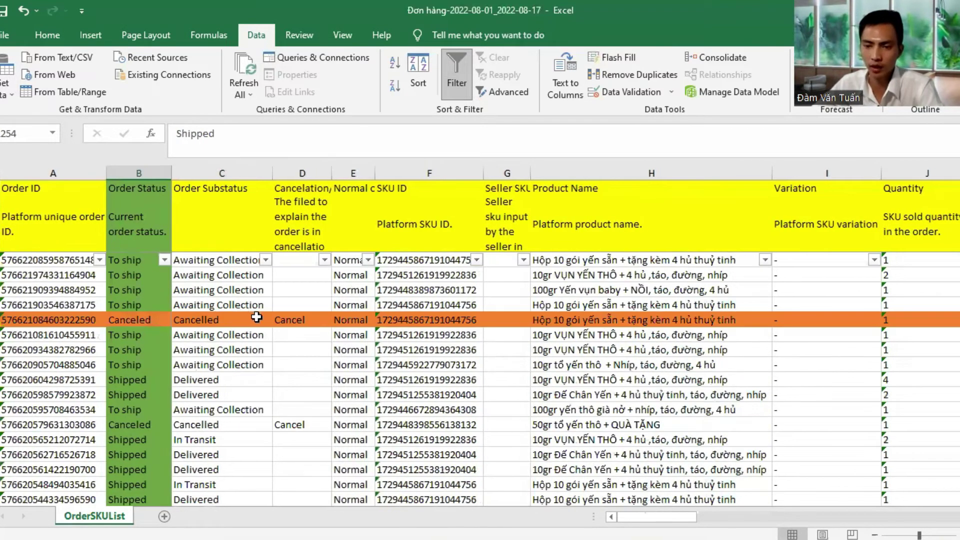
Step: Filter the order list by Order Status so that only the Canceled orders are shown
click(146, 321)
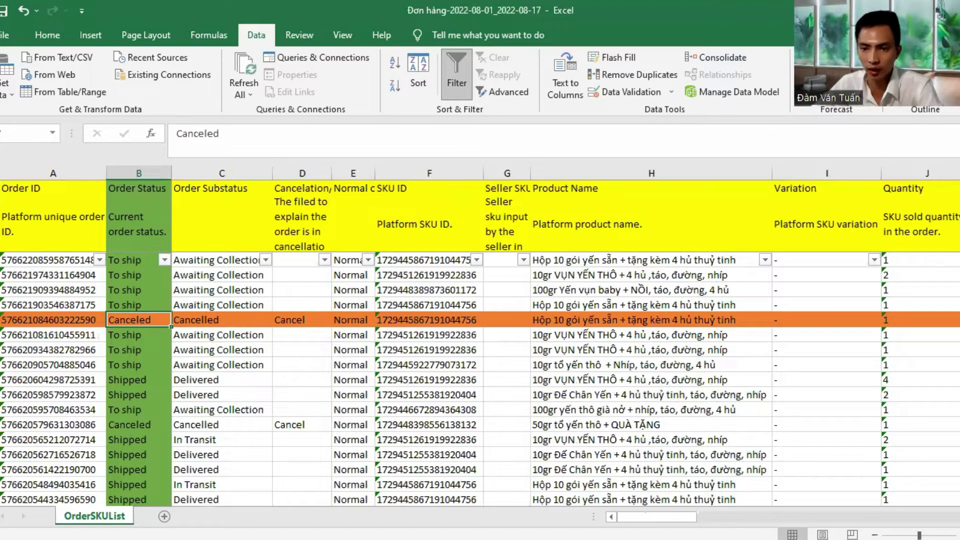
click(0, 260)
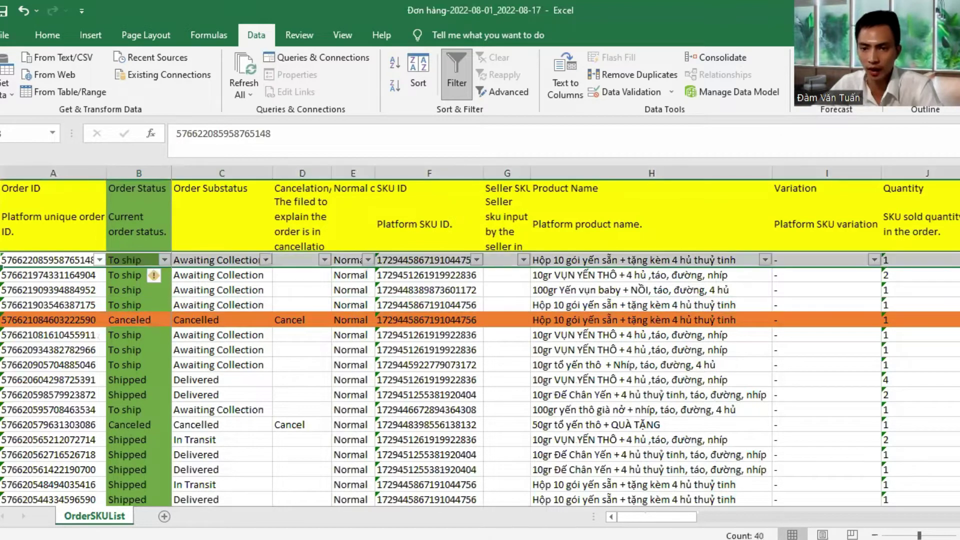
click(340, 32)
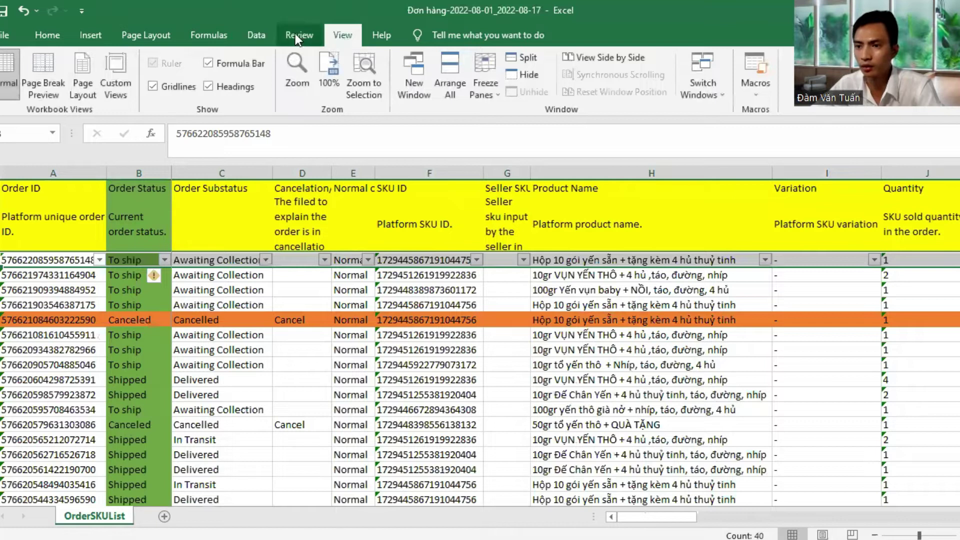
click(255, 35)
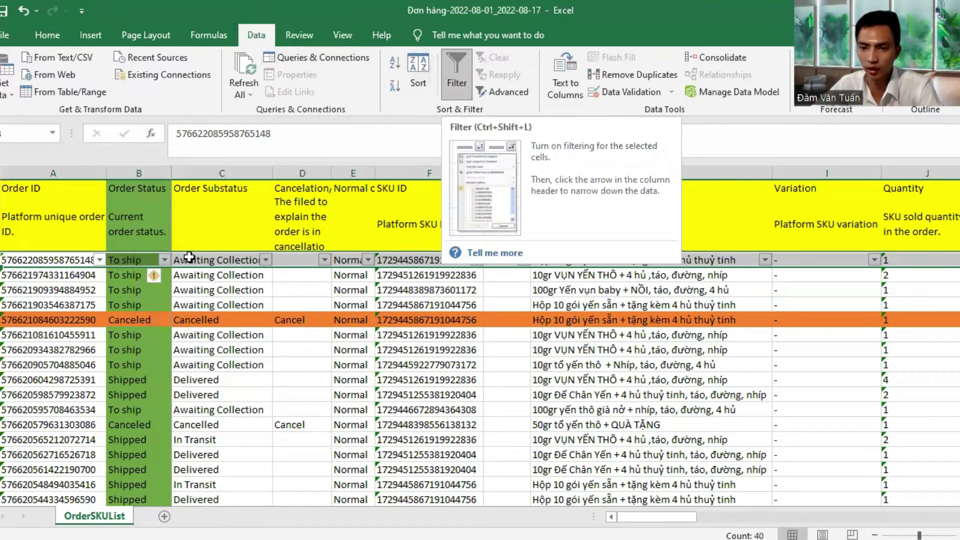
click(164, 259)
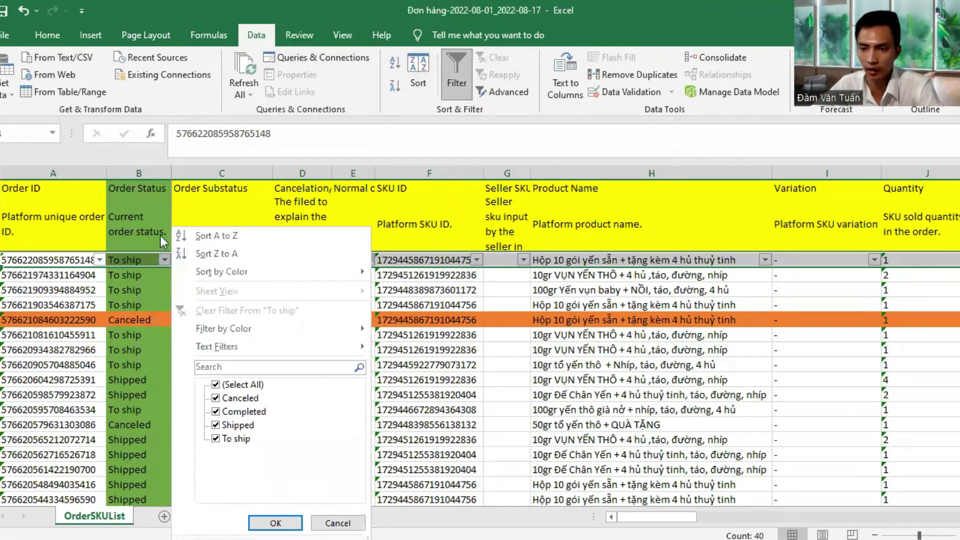
click(216, 384)
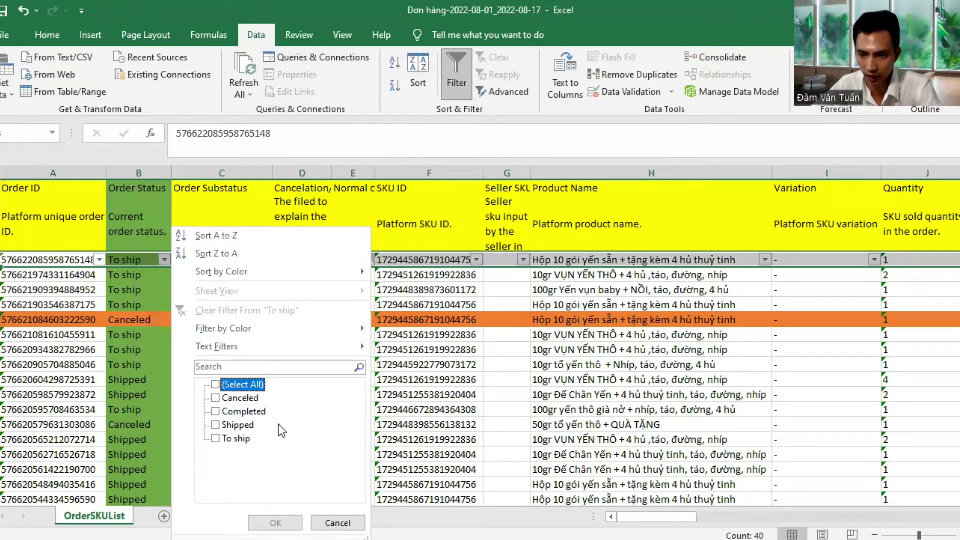
click(233, 397)
click(275, 523)
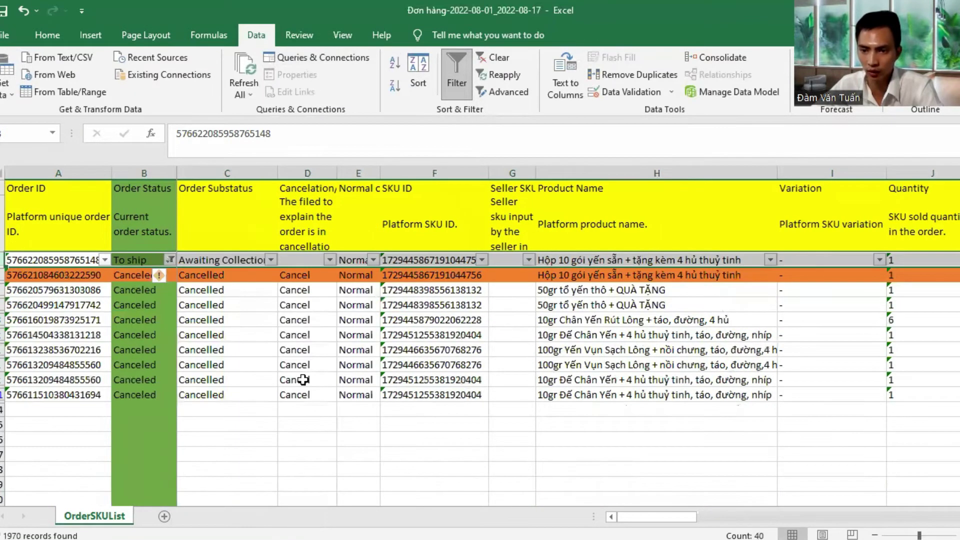
Step: Change the Order Status filter to show only the To ship orders
click(165, 260)
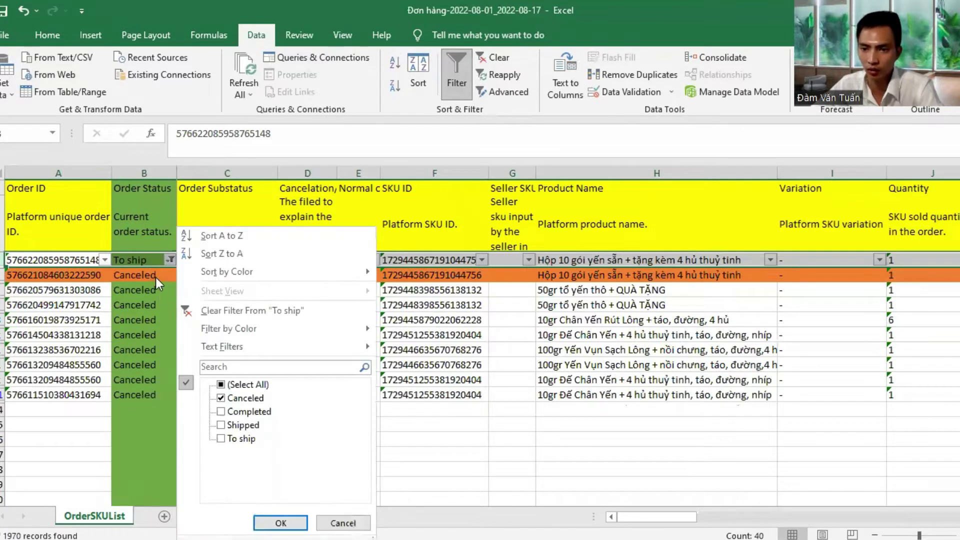
click(225, 399)
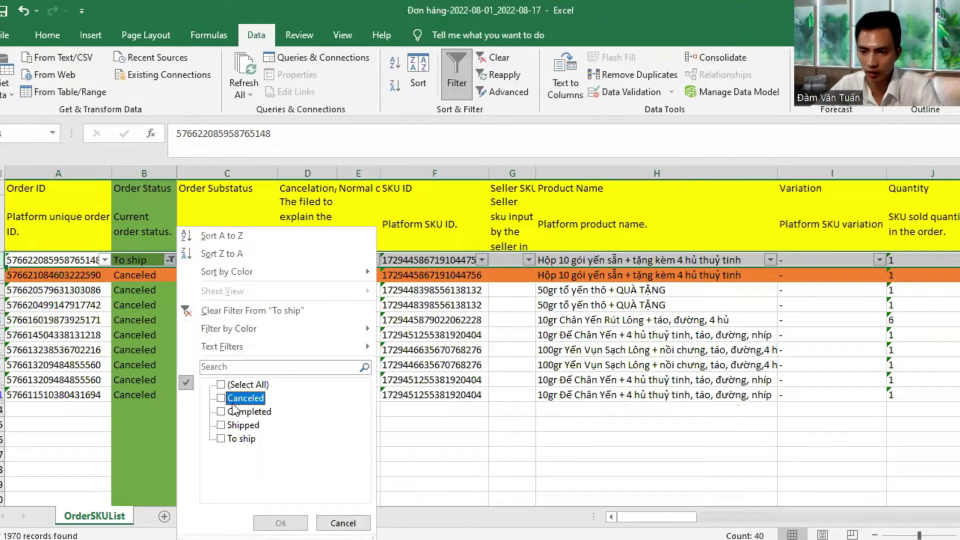
click(221, 438)
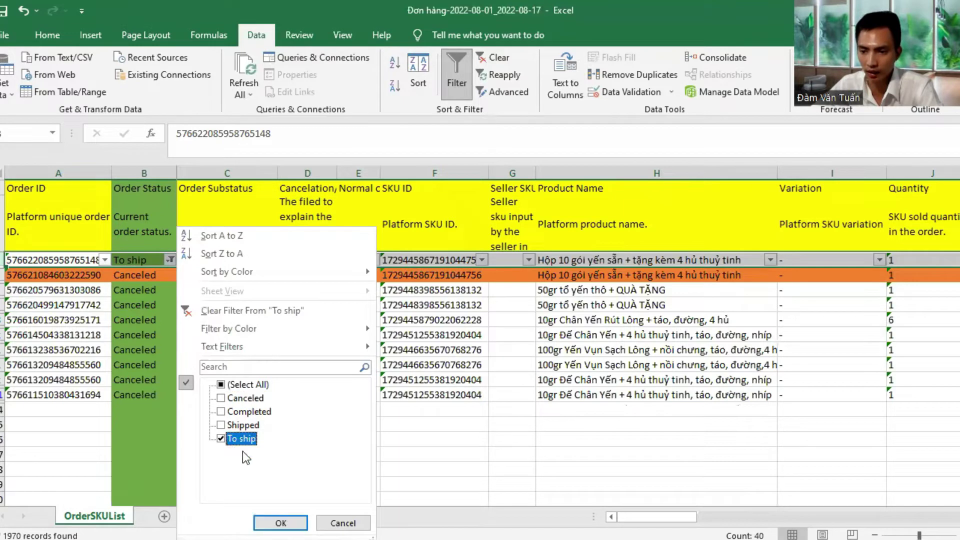
click(279, 522)
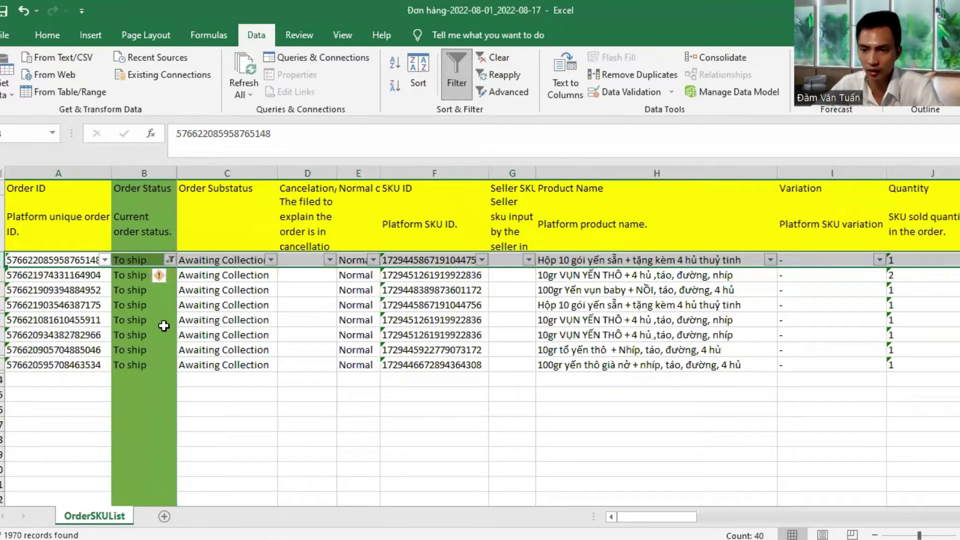
Step: Switch the Order Status filter to Completed orders only and view the top of the filtered list
click(170, 260)
click(229, 439)
click(243, 415)
click(275, 522)
scroll(219, 363, up, 2)
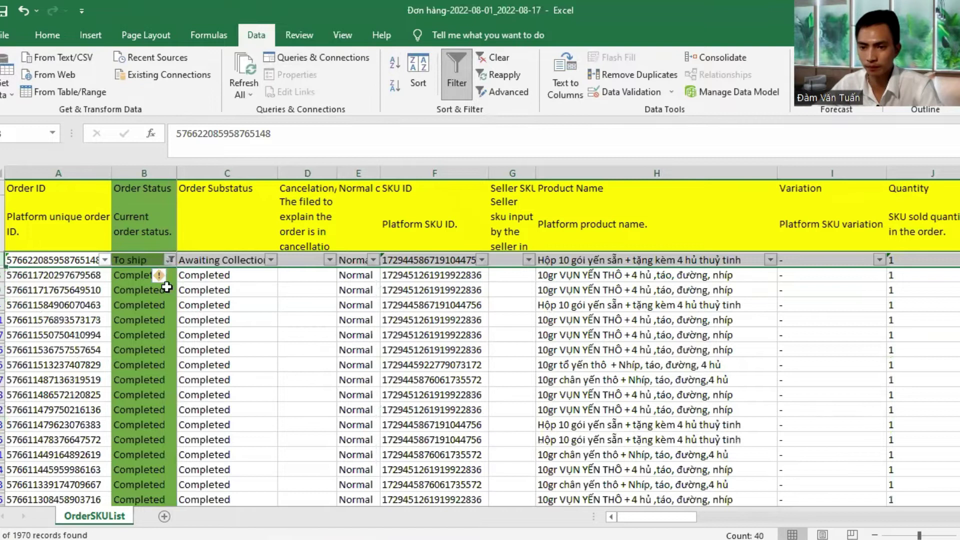
Step: Reset the Order Status filter to include all statuses so the full order list is shown
click(170, 259)
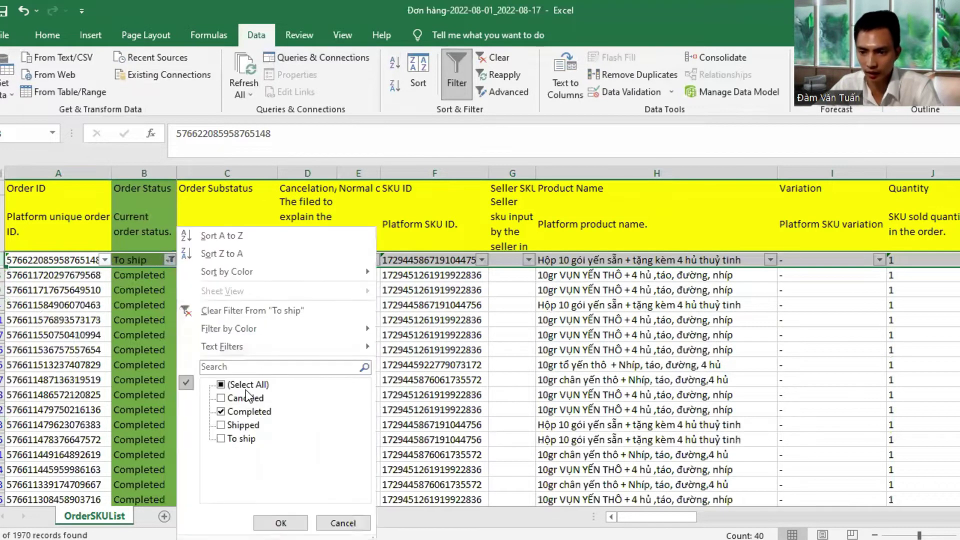
click(244, 384)
click(283, 522)
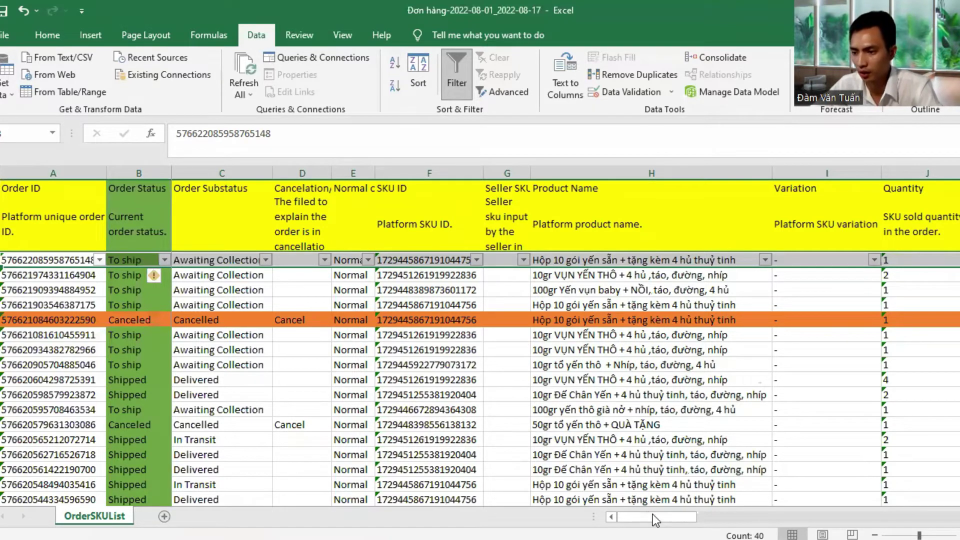
Step: Look through the product name, quantity, unit price and discount columns of the order list
drag(652, 514, 666, 514)
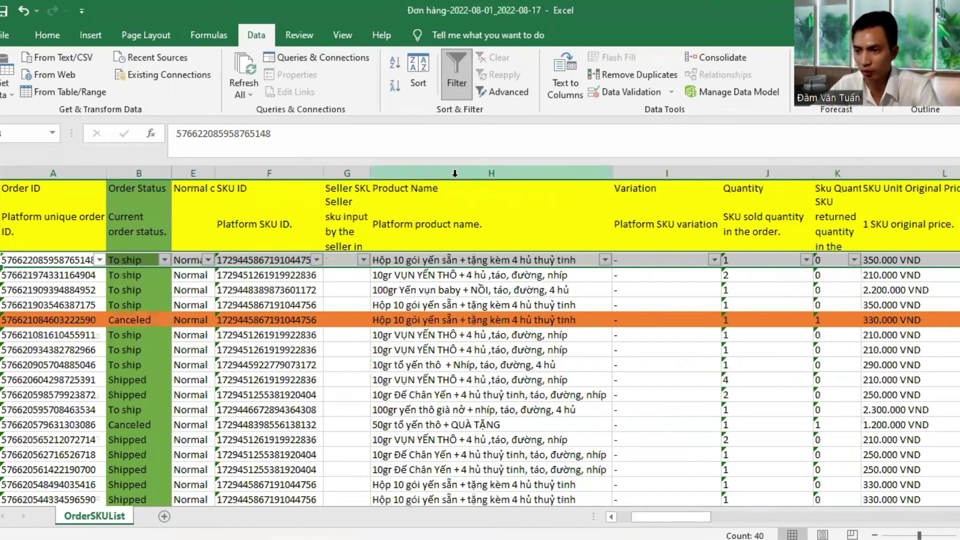
click(454, 173)
drag(667, 512, 690, 514)
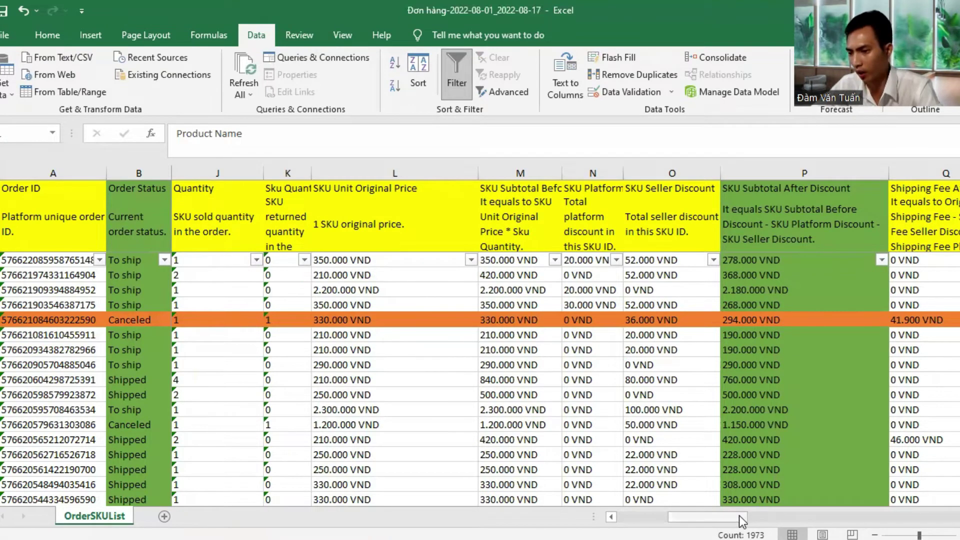
scroll(738, 515, right, 3)
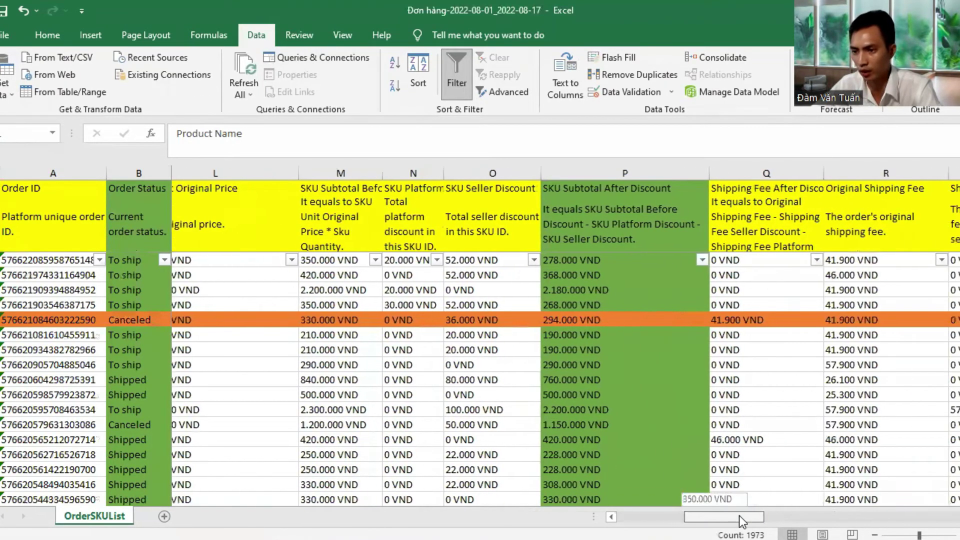
scroll(739, 515, right, 2)
Step: Examine the SKU Subtotal After Discount column, its definition and its value for the orange-highlighted canceled order
click(464, 169)
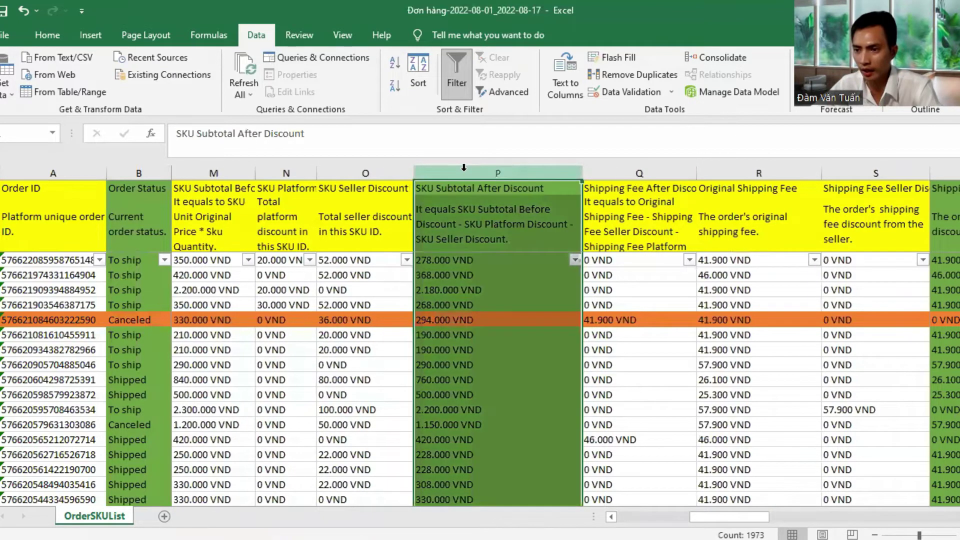
click(498, 240)
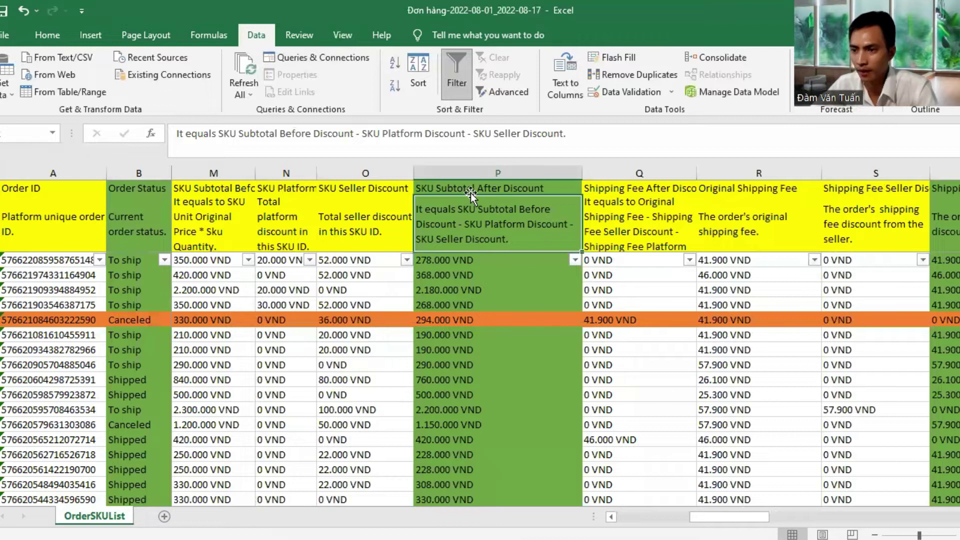
click(462, 322)
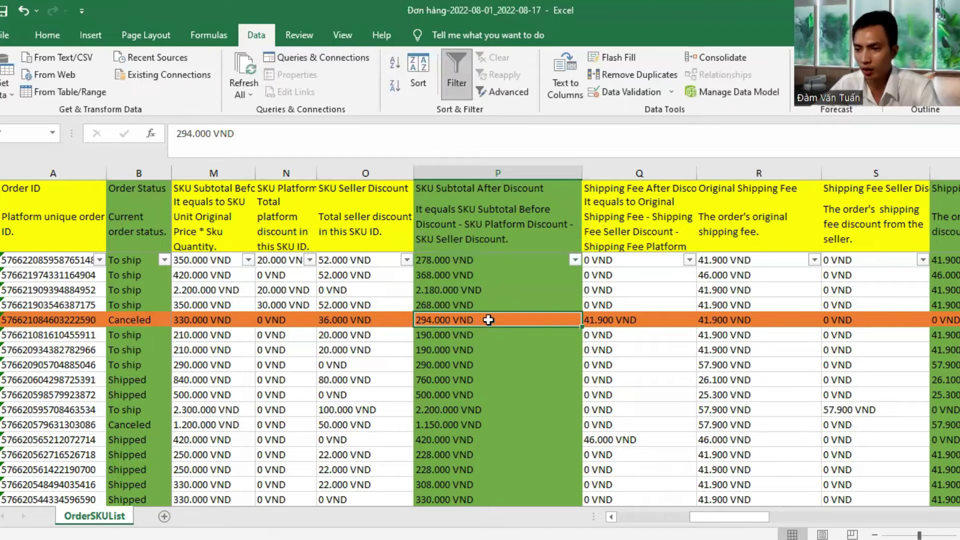
click(490, 350)
click(480, 319)
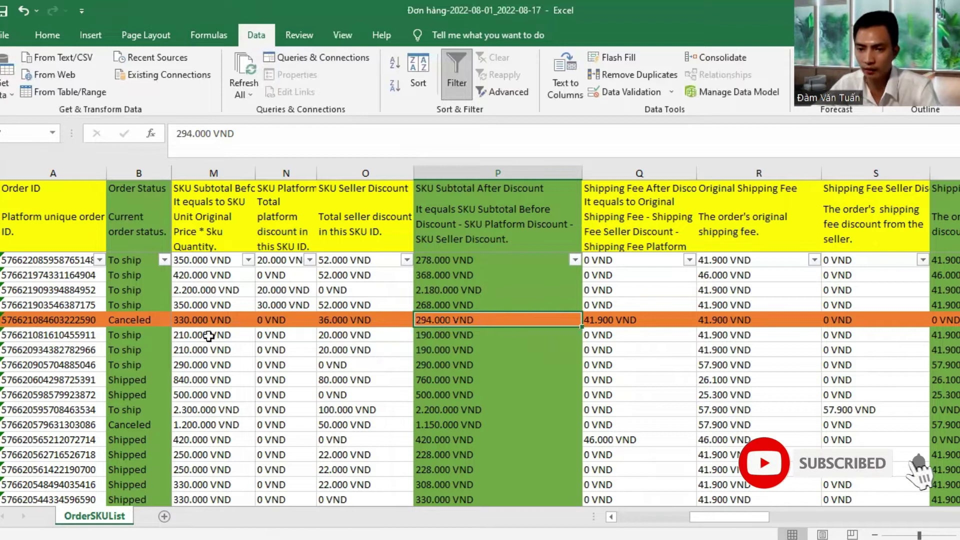
Step: Examine the SKU Platform Discount column, comparing the highlighted canceled order with the first and fourth orders
scroll(703, 517, left, 3)
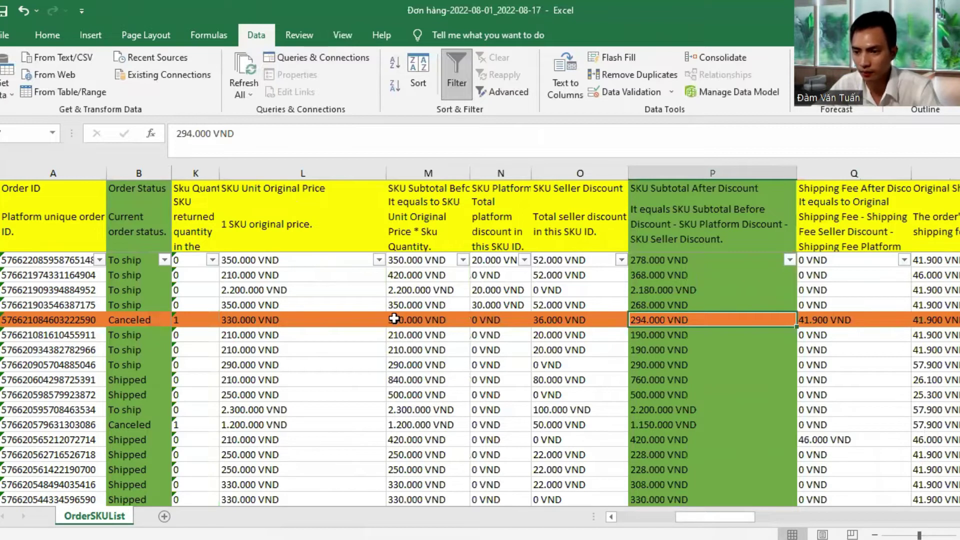
click(500, 319)
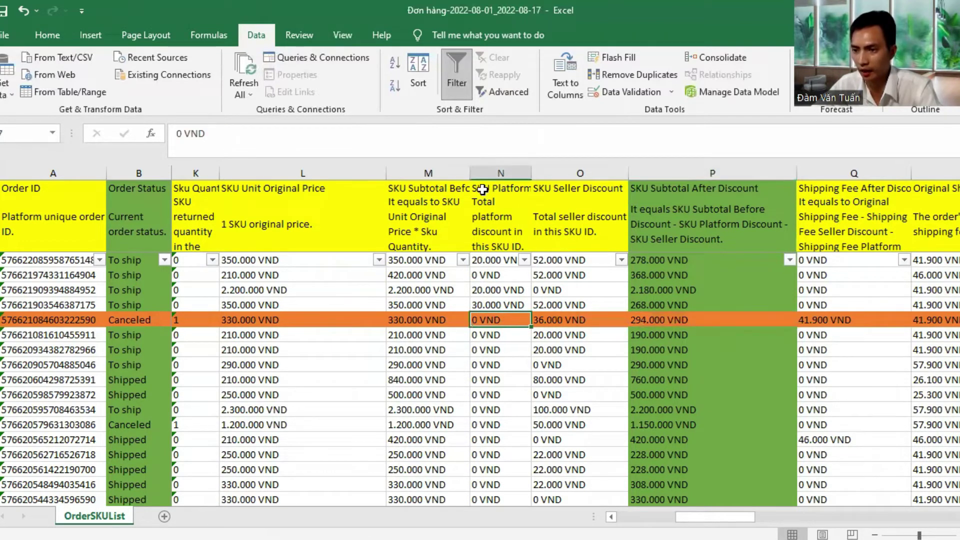
click(492, 172)
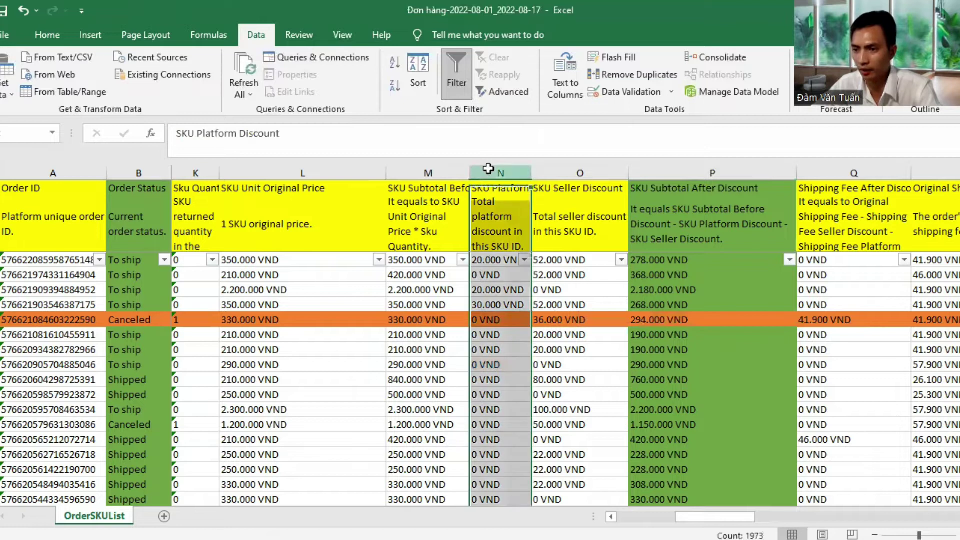
click(495, 260)
click(497, 305)
click(495, 321)
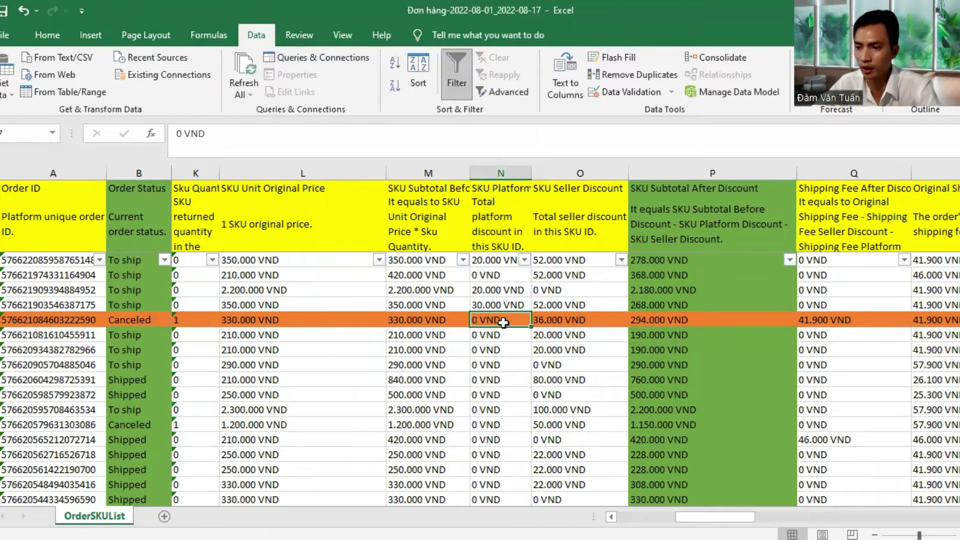
click(495, 174)
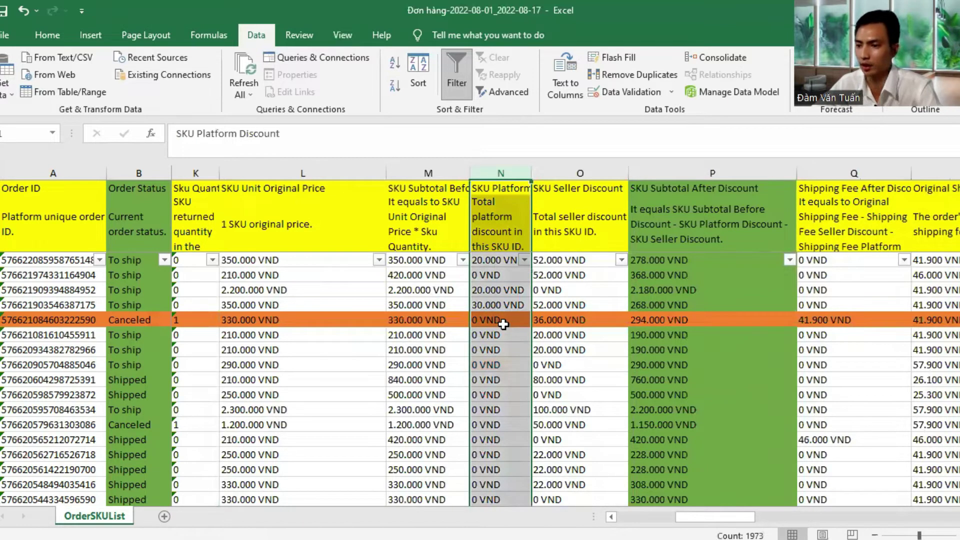
Step: Check the SKU Seller Discount column and compare the canceled order's seller discount with its SKU Subtotal After Discount
click(558, 321)
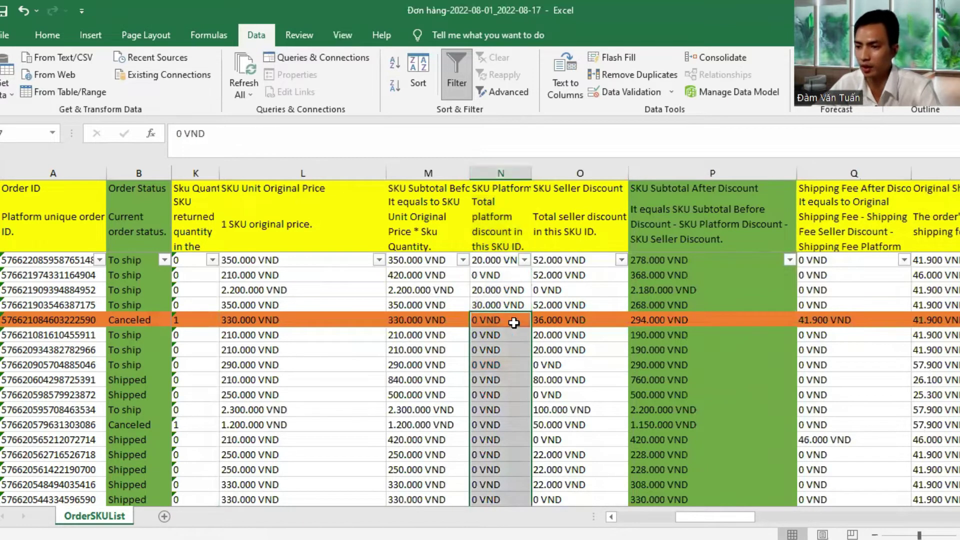
click(556, 172)
click(554, 321)
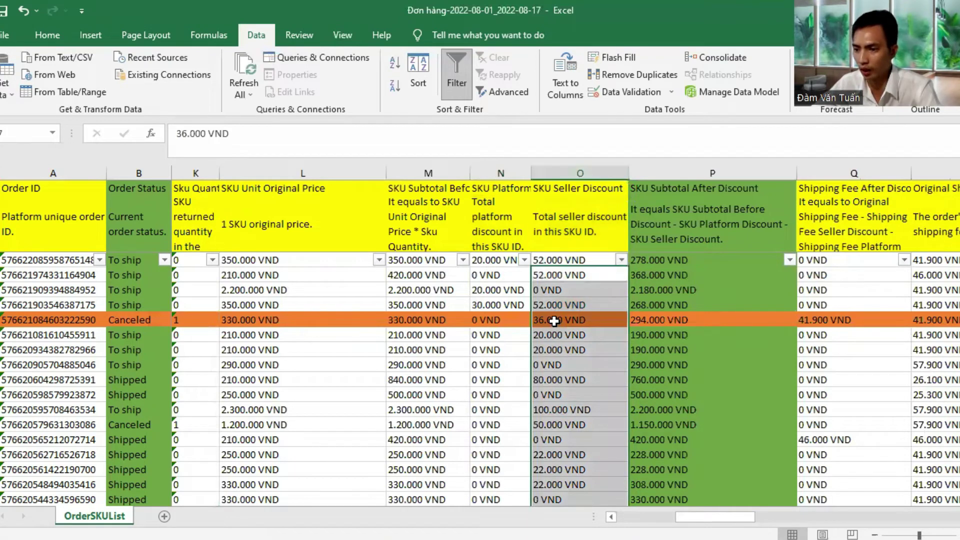
click(675, 320)
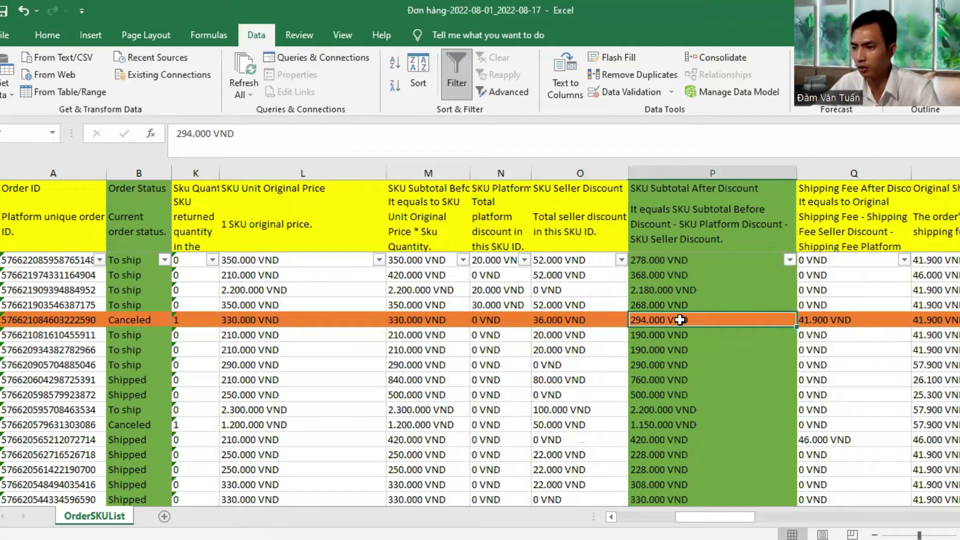
Step: Compare the Original Shipping Fee and Shipping Fee Platform Discount of the first four orders and the highlighted canceled order
drag(722, 516, 753, 517)
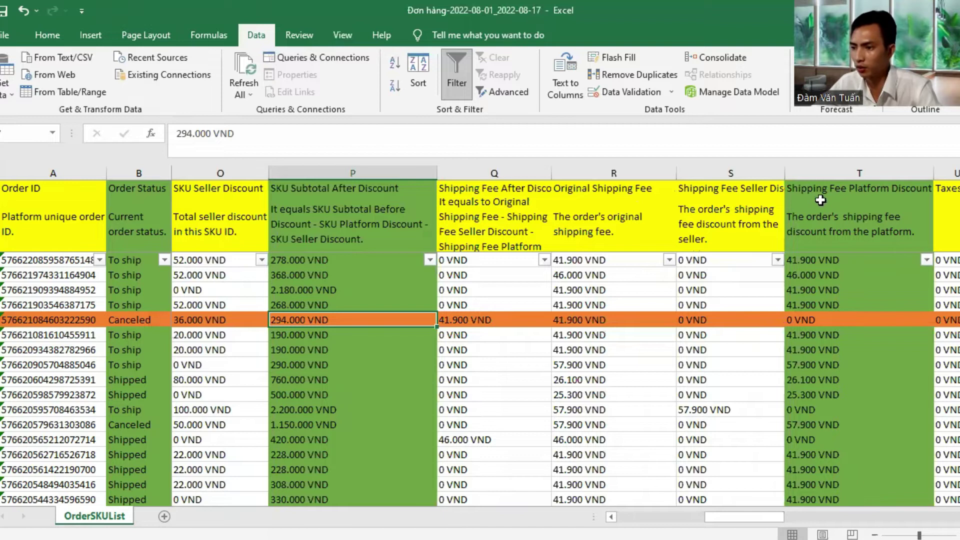
click(826, 294)
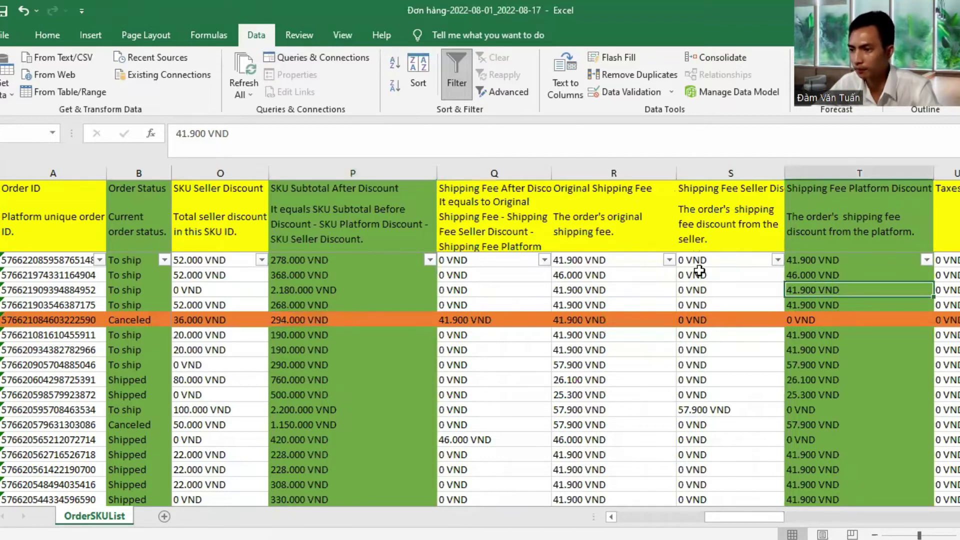
drag(585, 263, 594, 282)
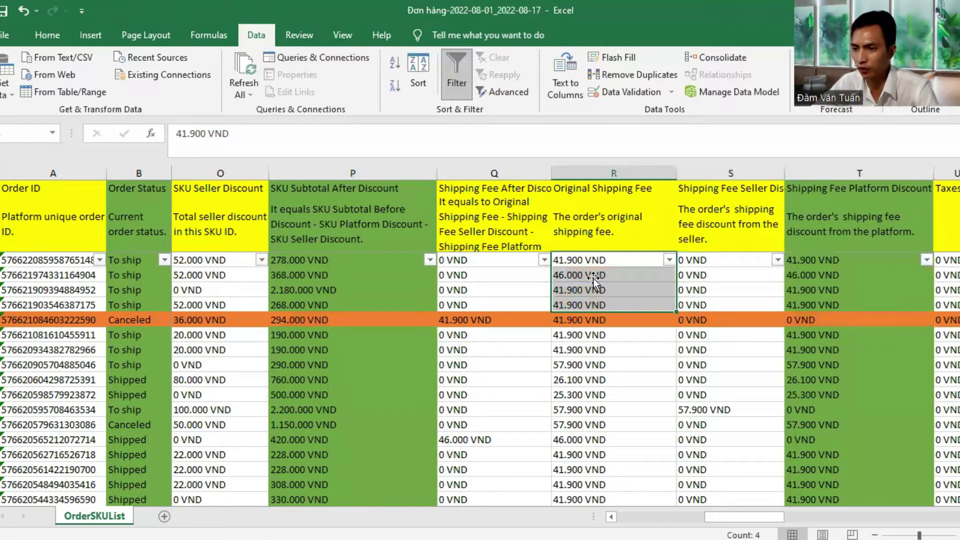
drag(825, 262, 542, 306)
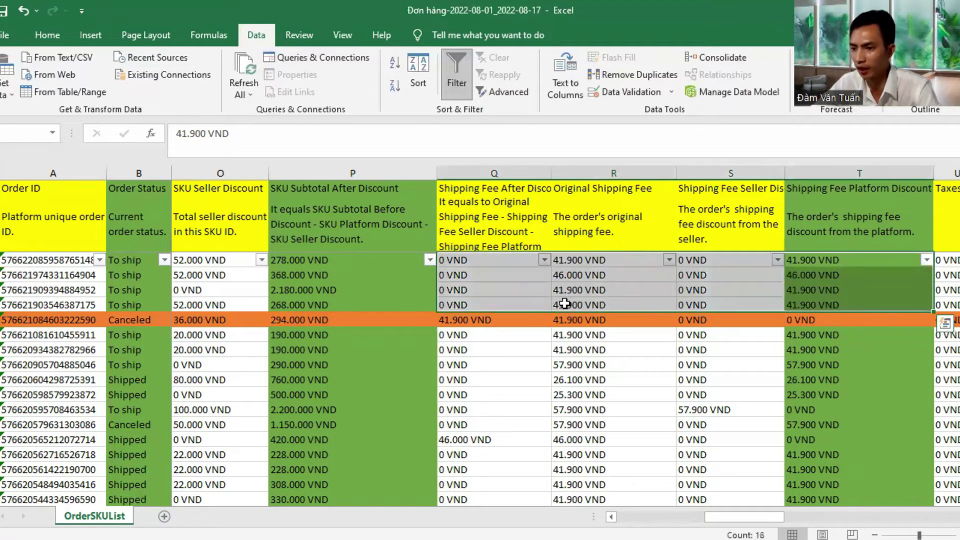
click(828, 320)
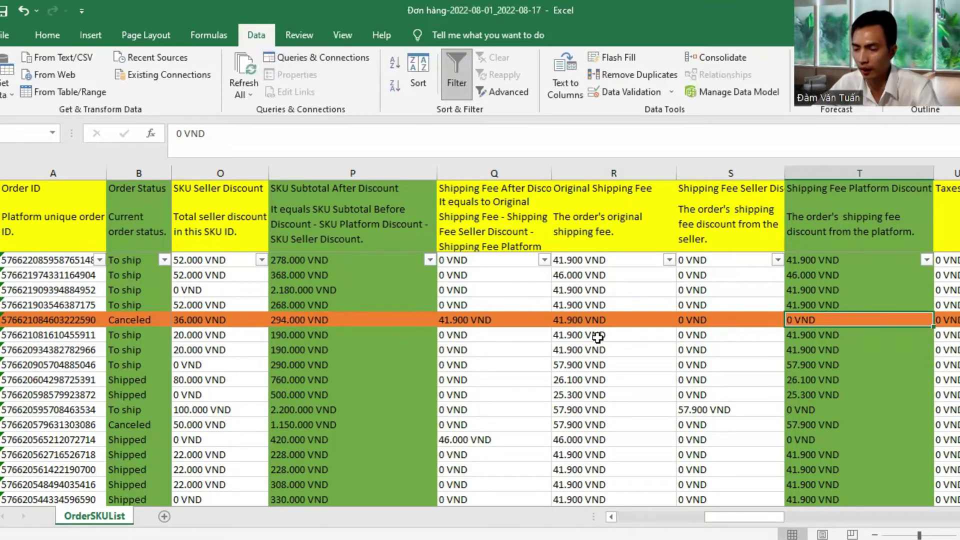
click(624, 321)
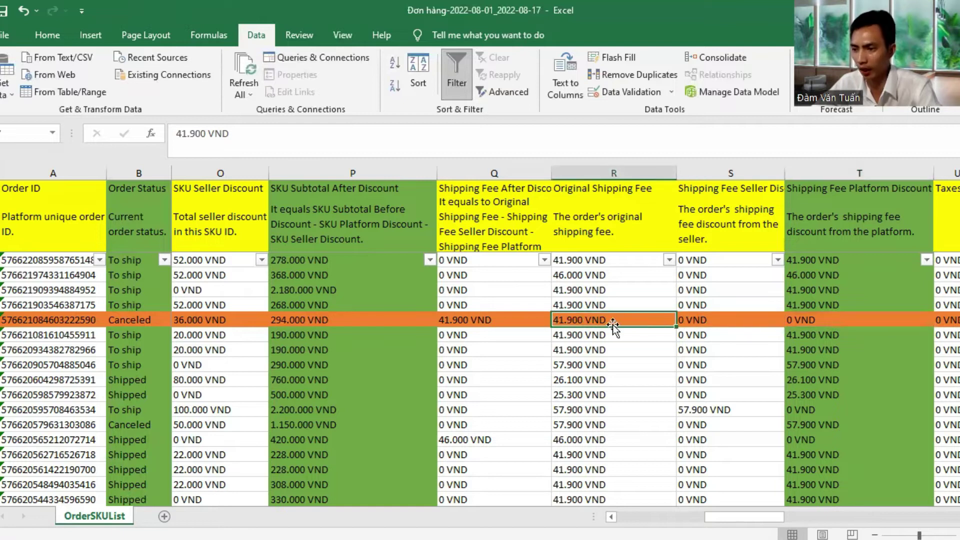
Step: Check the highlighted canceled order's Shipping Fee Platform Discount and its Order Amount
click(841, 319)
scroll(740, 517, right, 3)
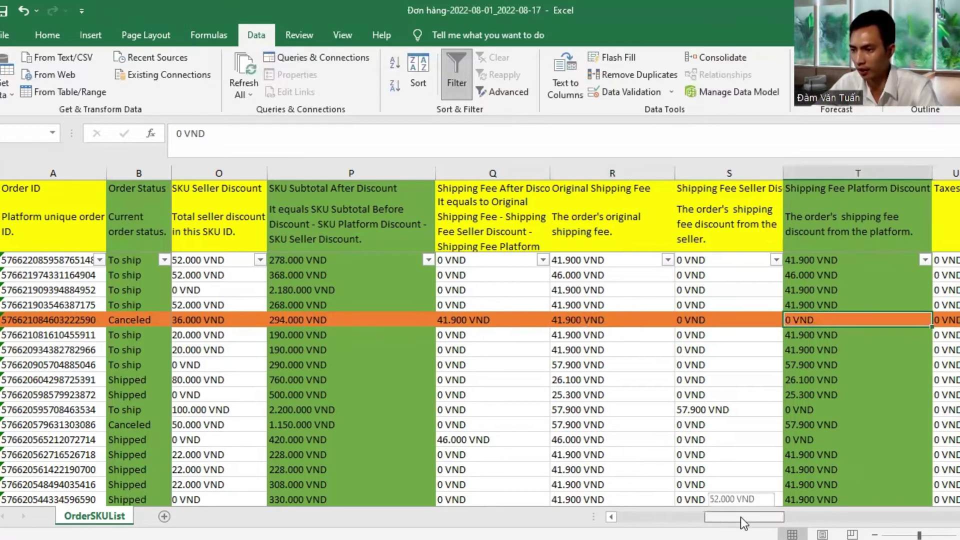
scroll(740, 517, right, 1)
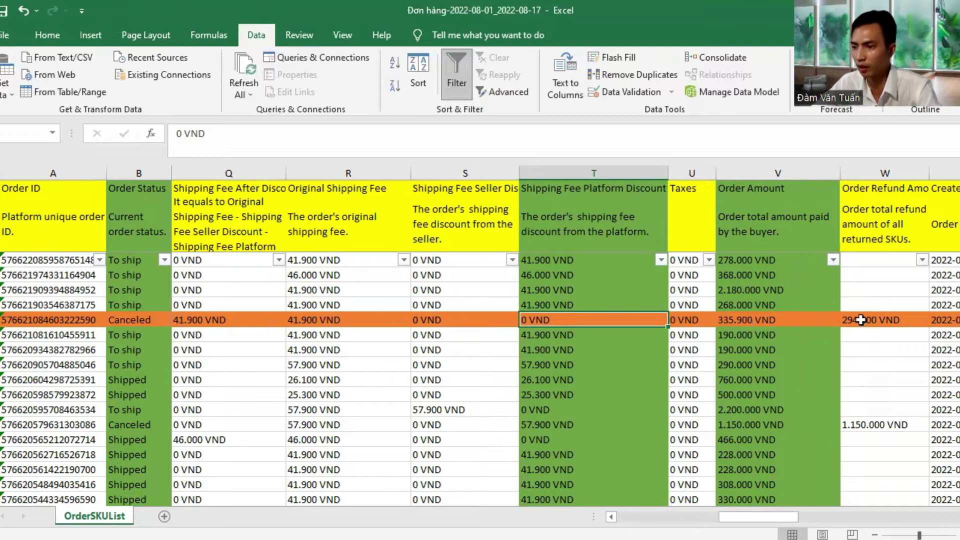
click(752, 320)
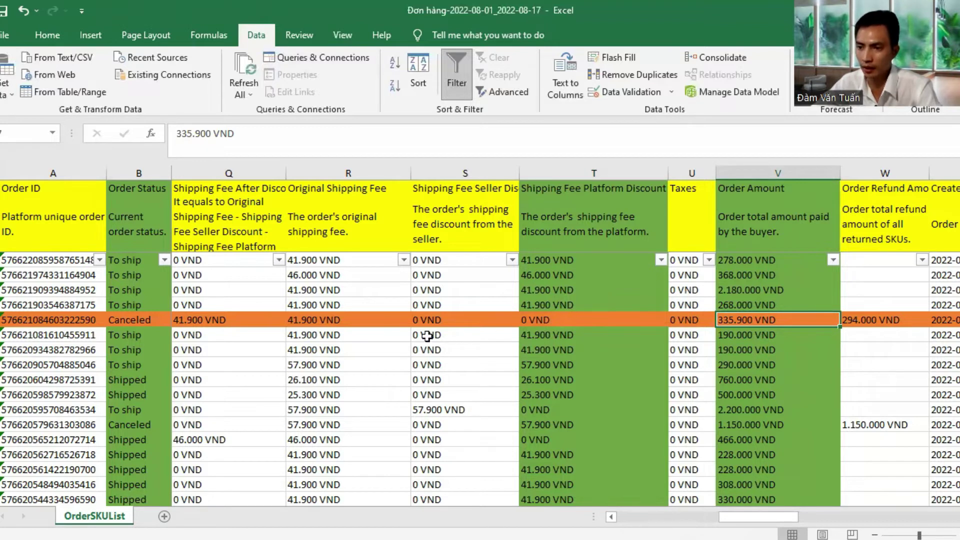
Step: Review the Shipping Fee Platform Discount values of the orders below the highlighted canceled order
drag(539, 336, 566, 394)
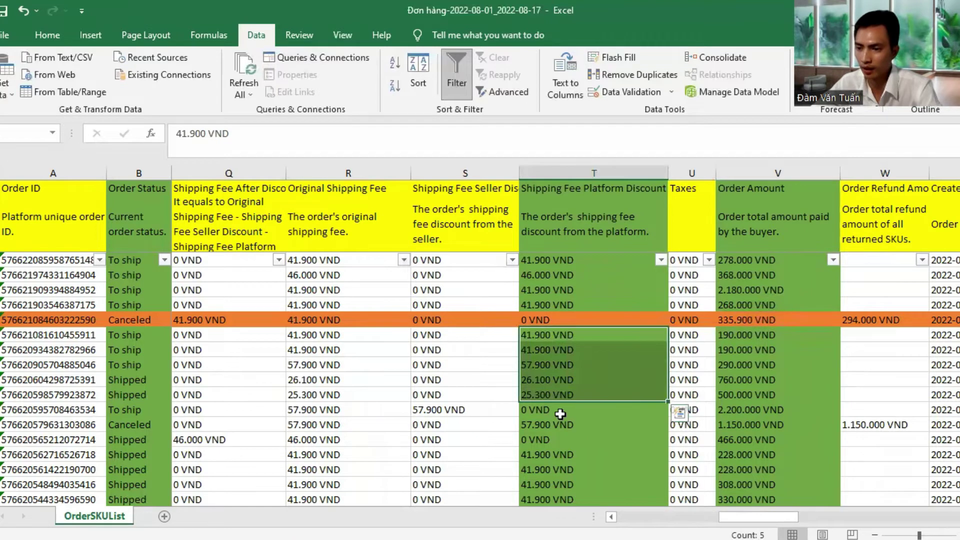
scroll(565, 410, down, 2)
drag(539, 369, 544, 453)
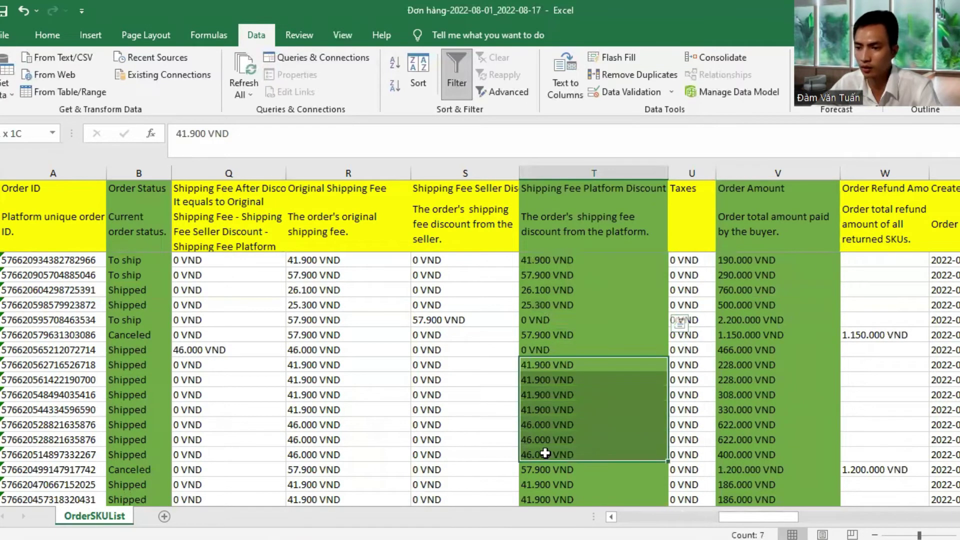
scroll(578, 443, up, 2)
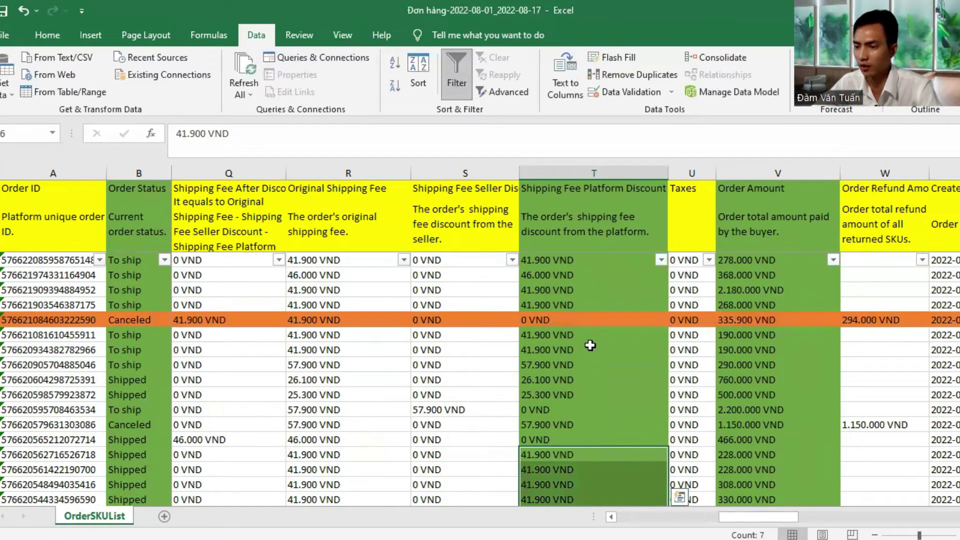
Step: Check the highlighted canceled order's Cancel Reason and its Order Refund Amount
drag(732, 515, 758, 517)
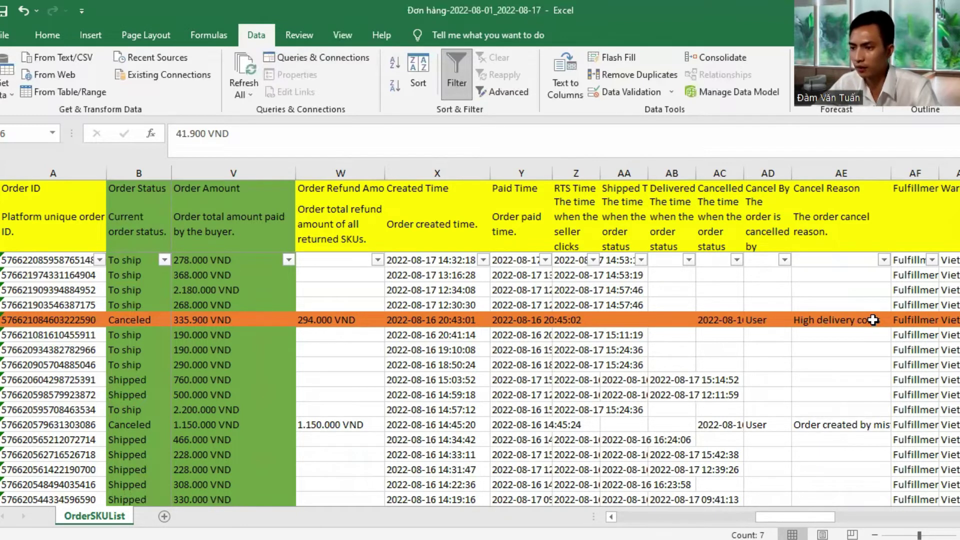
click(850, 318)
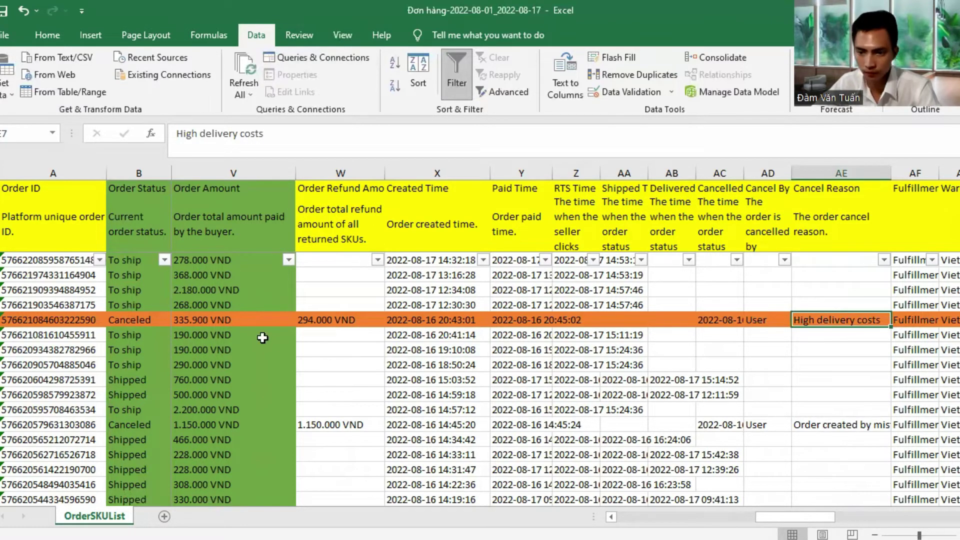
click(9, 320)
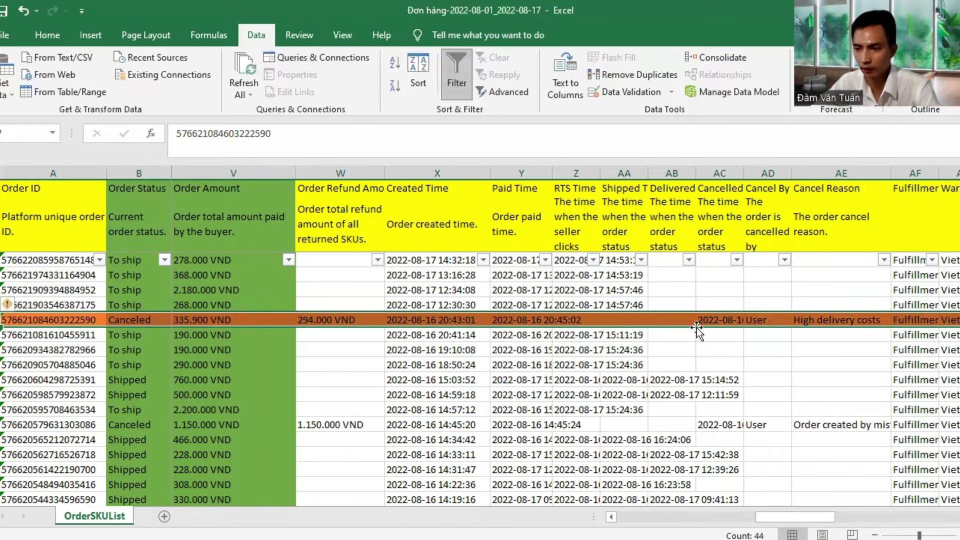
click(845, 349)
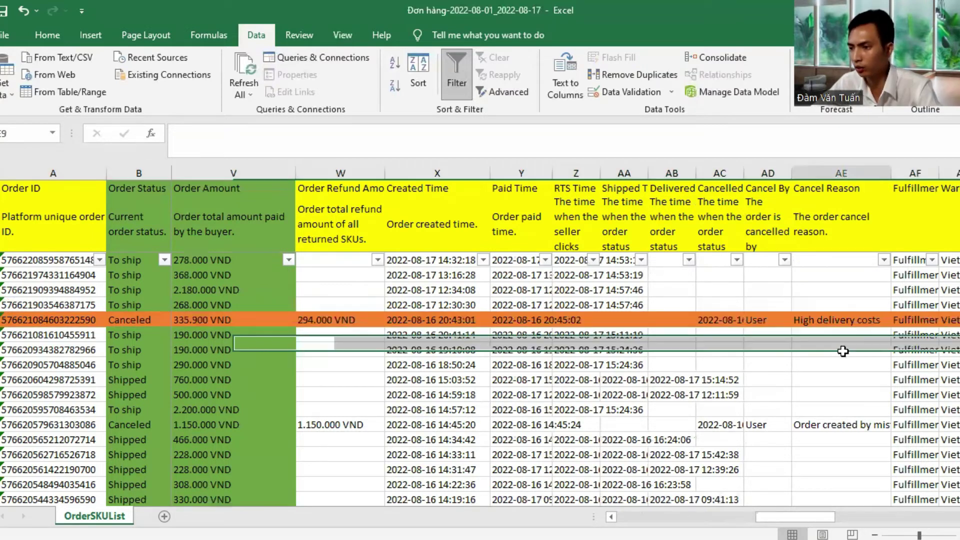
click(817, 319)
click(333, 320)
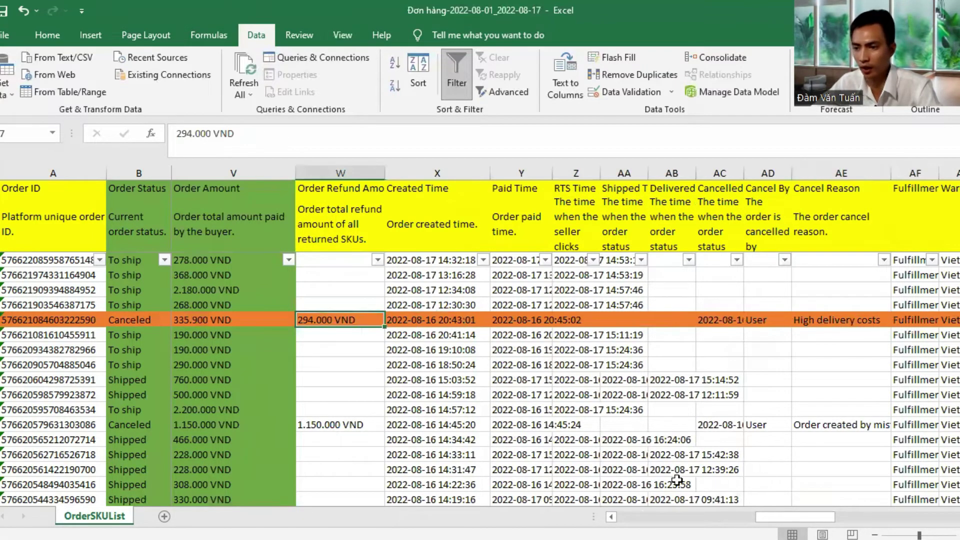
Step: Select the customer contact and address columns from Recipient through Additional address information, including all order rows
drag(791, 516, 926, 518)
click(330, 188)
key(ctrl+shift+Down)
key(ctrl+shift+Right)
key(shift+Left)
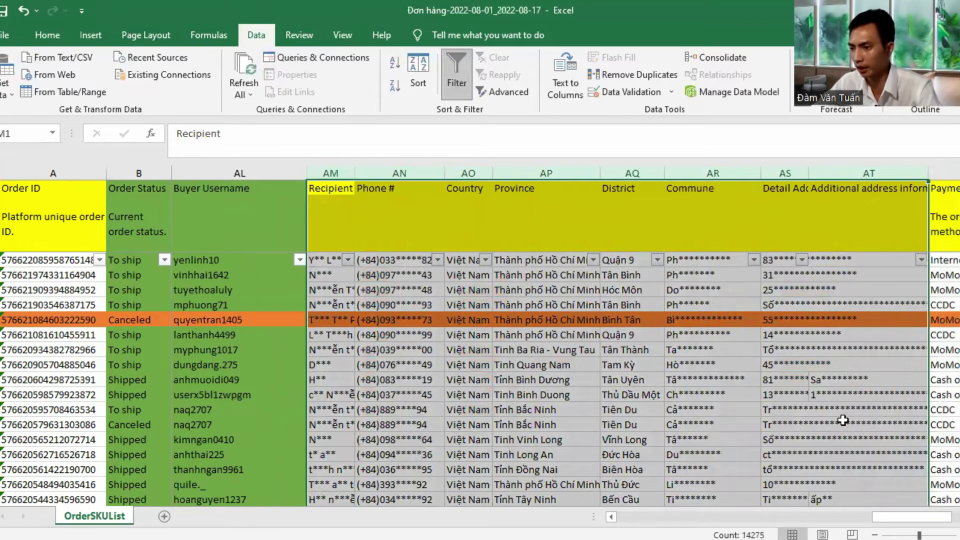
Step: Filter the Order Status column to show only Canceled orders
drag(905, 520, 742, 519)
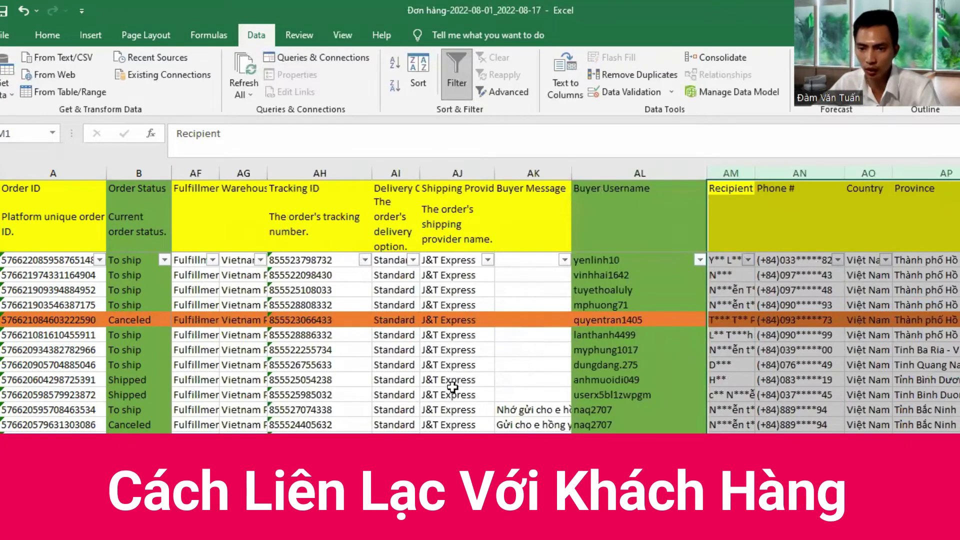
click(164, 259)
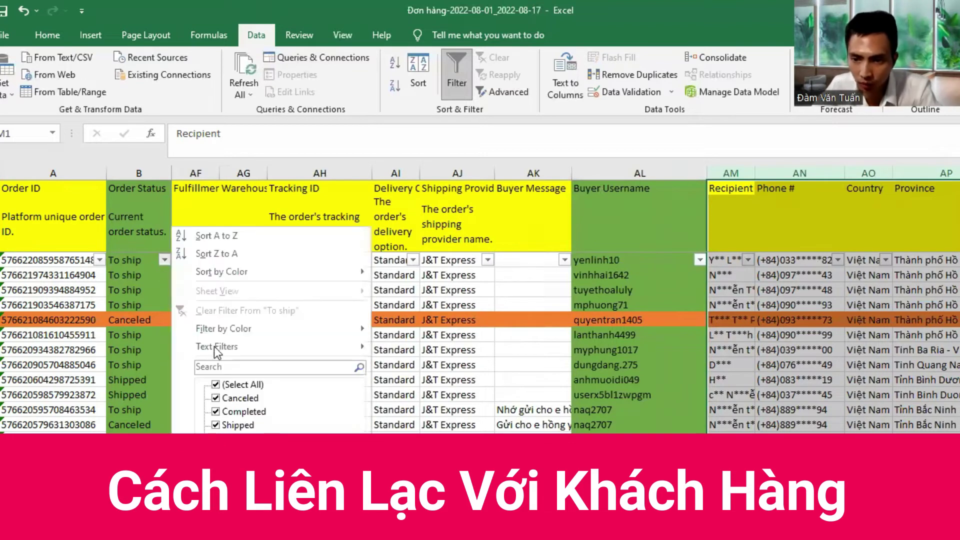
click(235, 385)
click(239, 399)
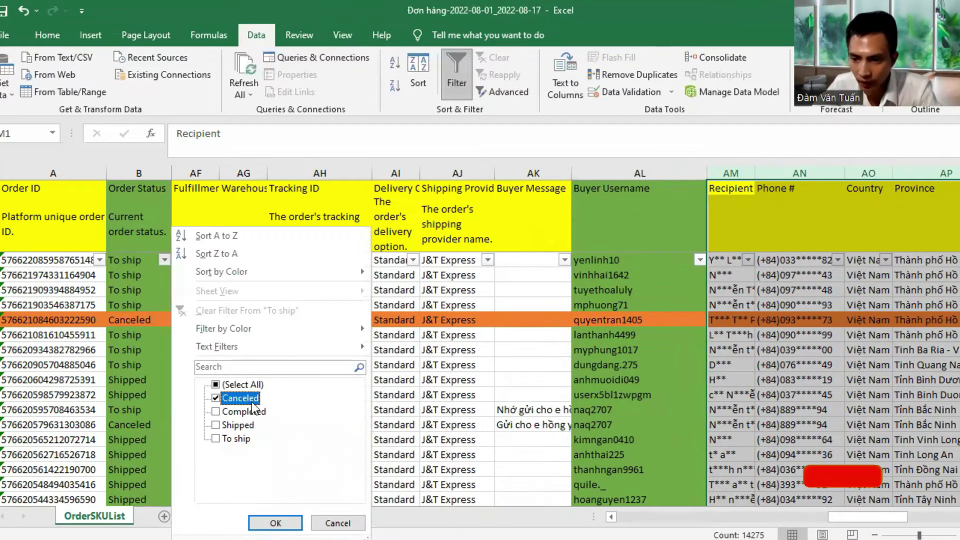
click(275, 523)
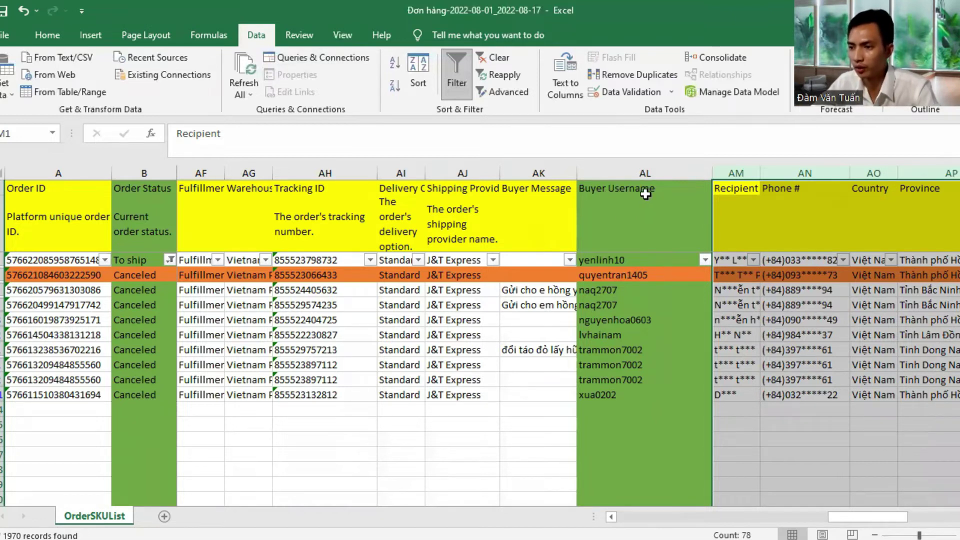
Step: Highlight the buyer username text of the orange-highlighted canceled order without changing it
double_click(653, 274)
drag(650, 274, 575, 275)
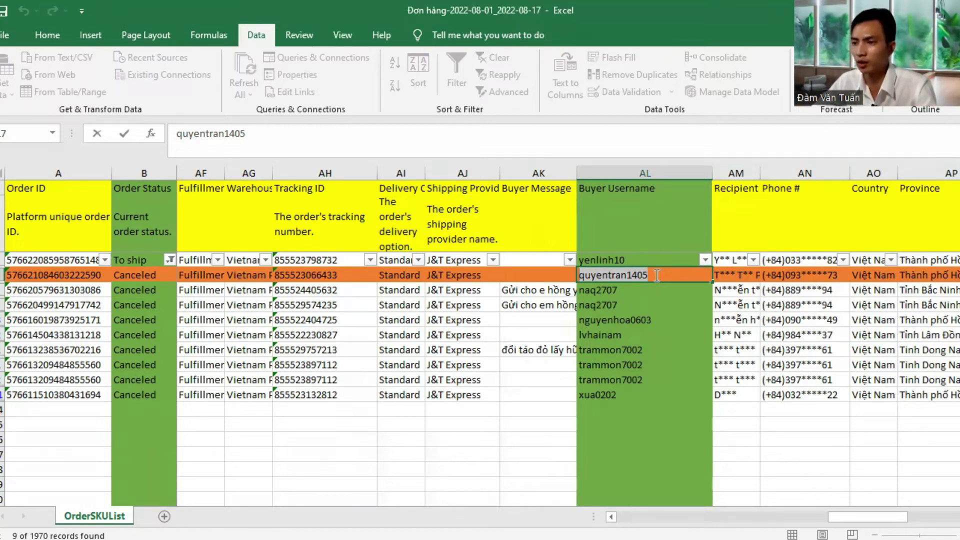
click(695, 375)
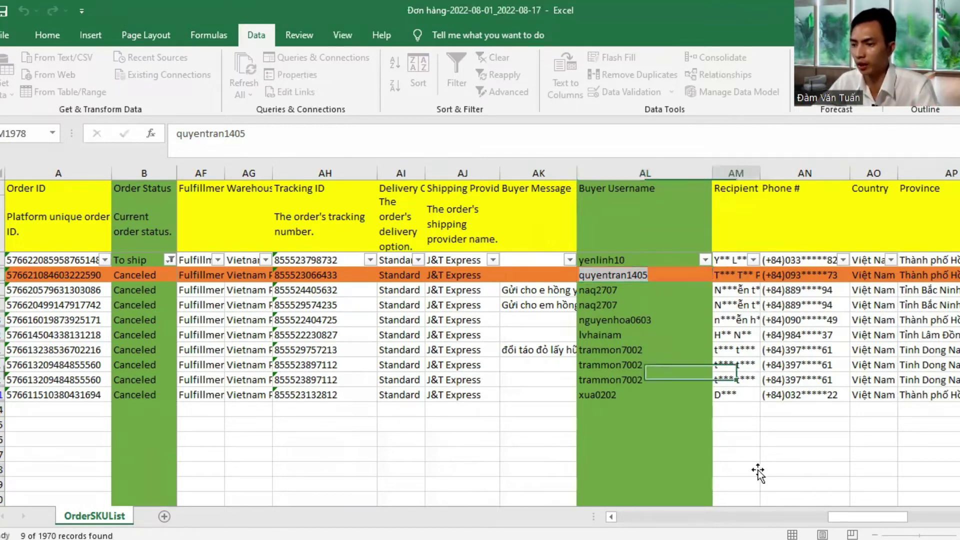
click(655, 276)
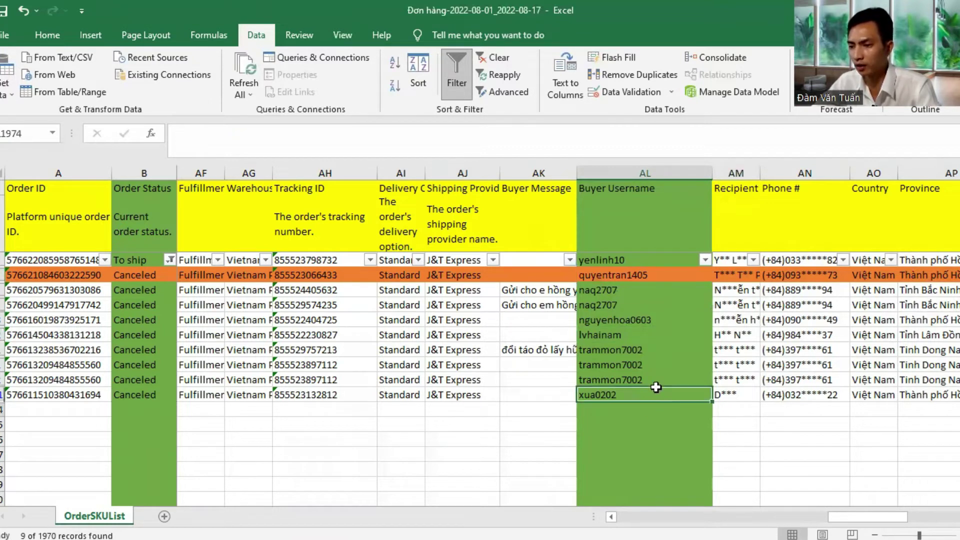
Step: Select the Buyer Username list of the filtered canceled orders, with their Cancel Reason column in view
drag(652, 409, 615, 260)
click(804, 481)
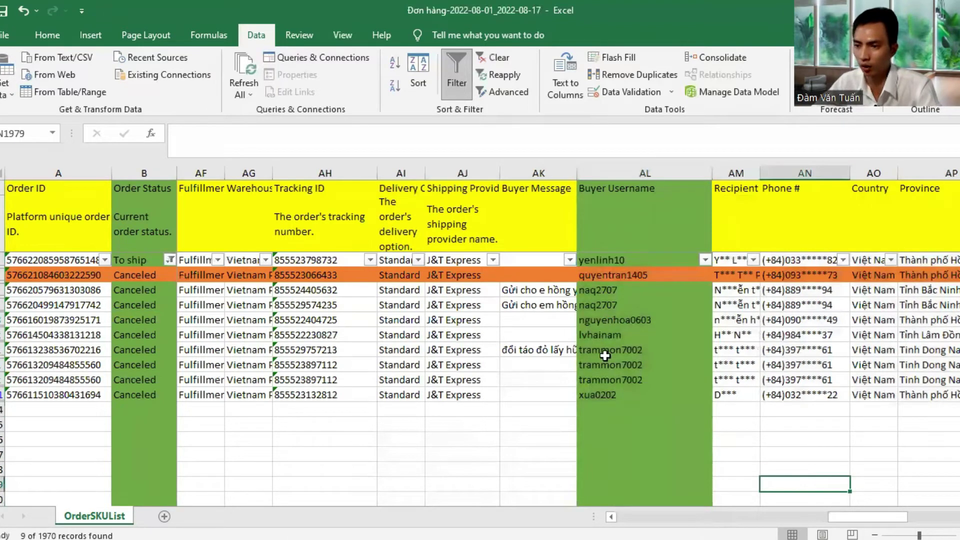
drag(835, 517, 814, 515)
drag(853, 259, 856, 398)
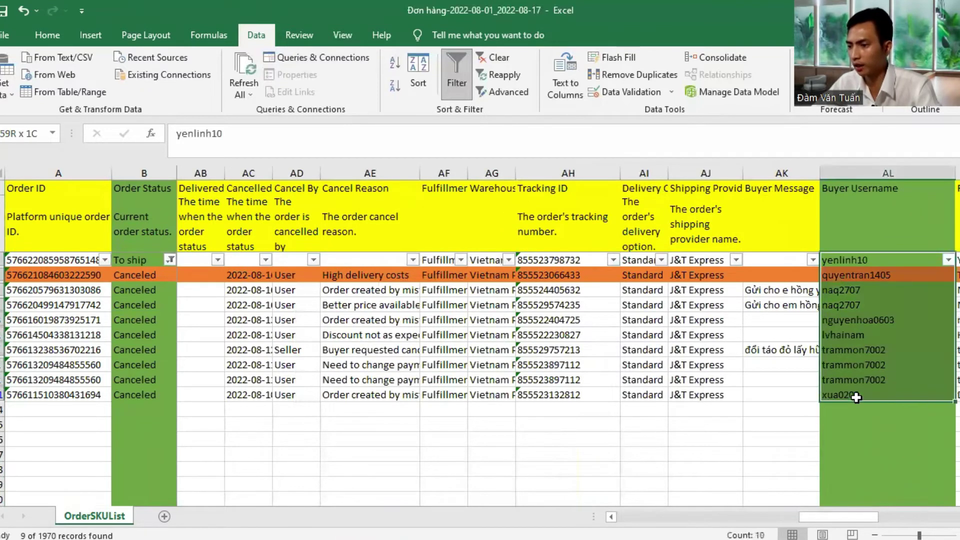
Step: Reset the Order Status filter so that orders of all statuses are shown
drag(810, 520, 617, 516)
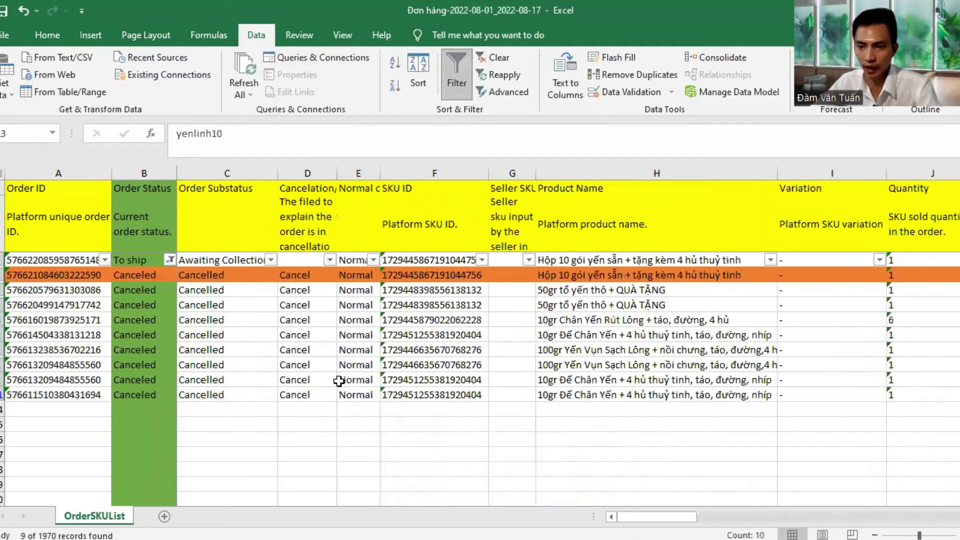
click(170, 259)
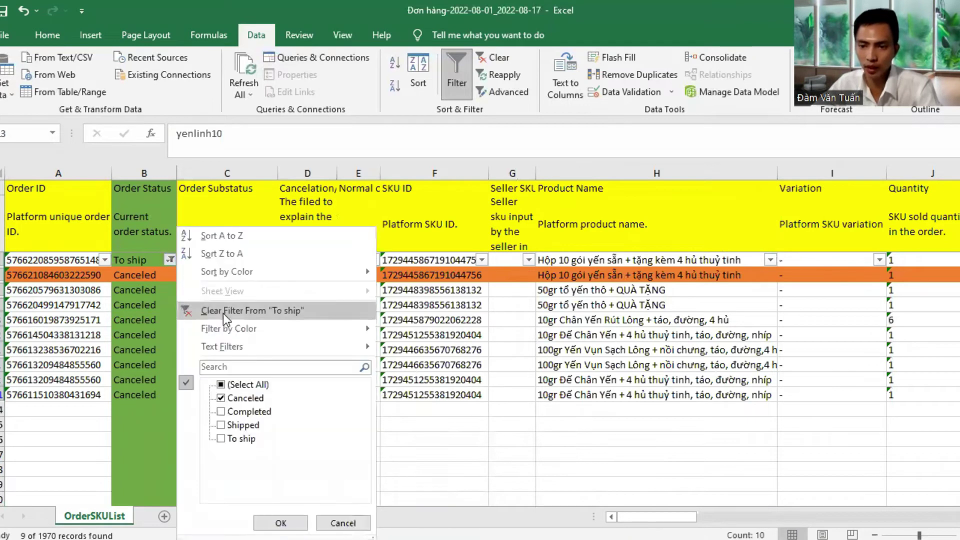
click(236, 386)
click(278, 522)
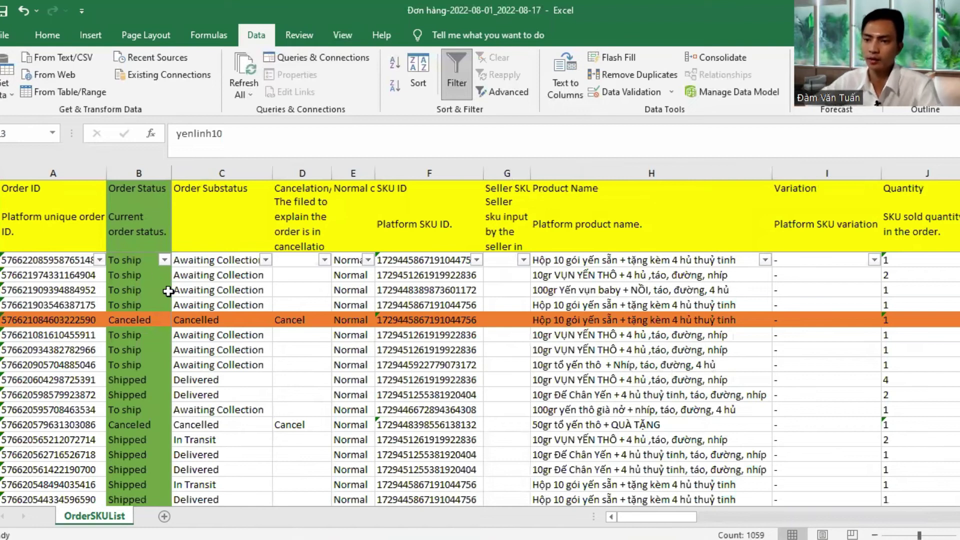
Step: Review the Order Status column of the full list and check the highlighted canceled order's status
scroll(96, 332, down, 10)
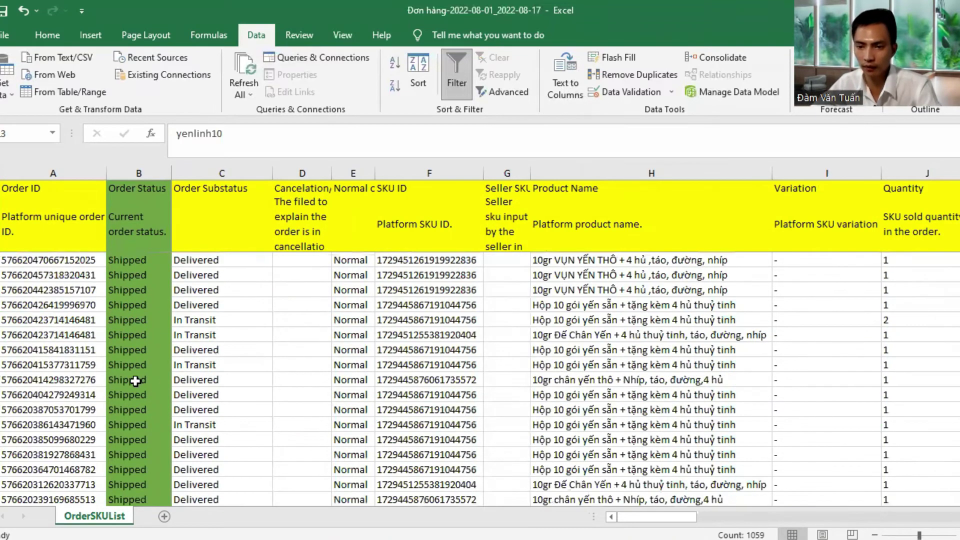
scroll(147, 390, up, 10)
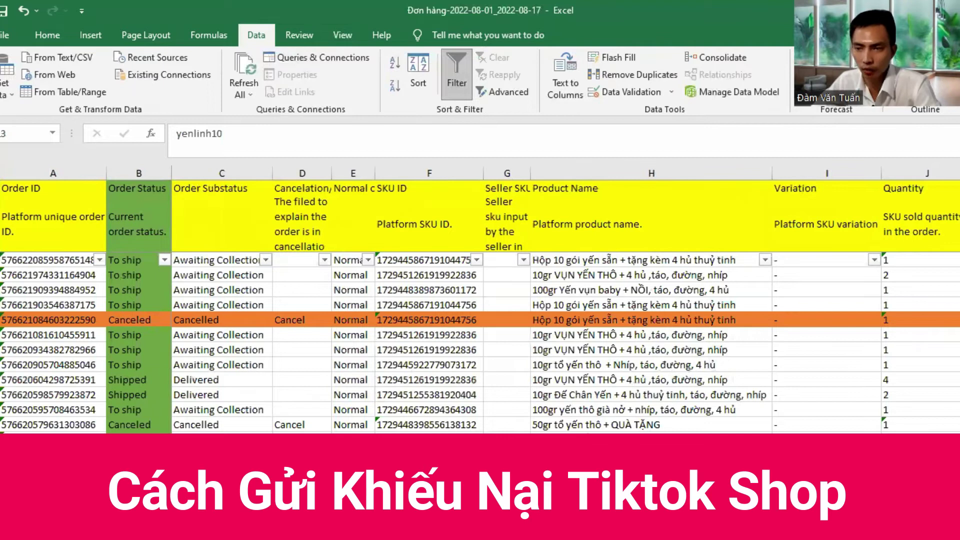
click(2, 319)
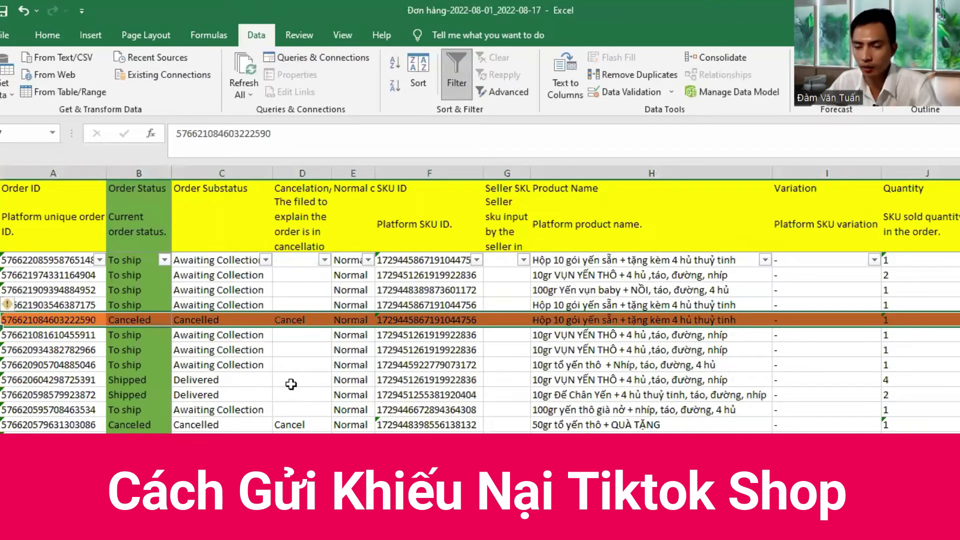
click(142, 321)
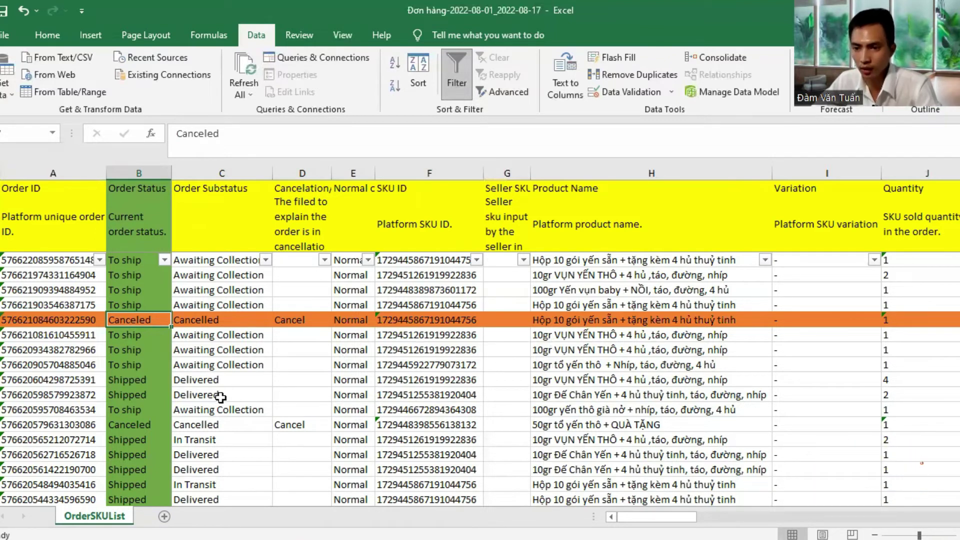
Step: Compare the first two Shipped orders marked Delivered with the highlighted canceled order by selecting their rows
scroll(241, 391, down, 3)
scroll(252, 393, up, 3)
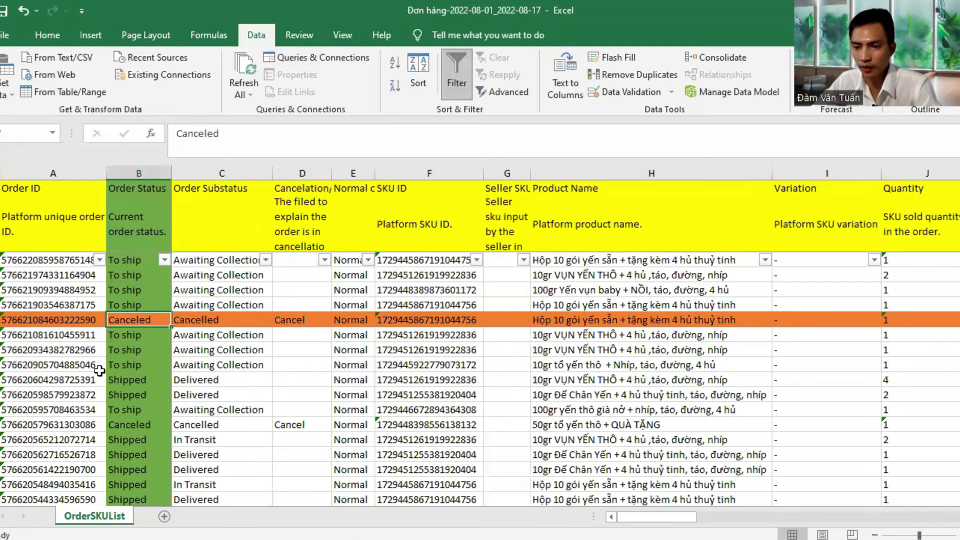
drag(5, 380, 5, 395)
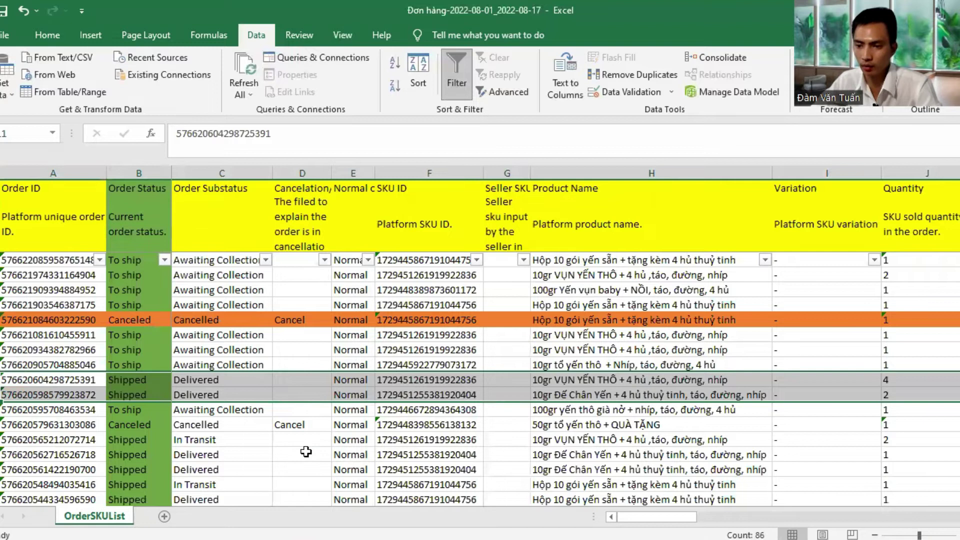
click(311, 453)
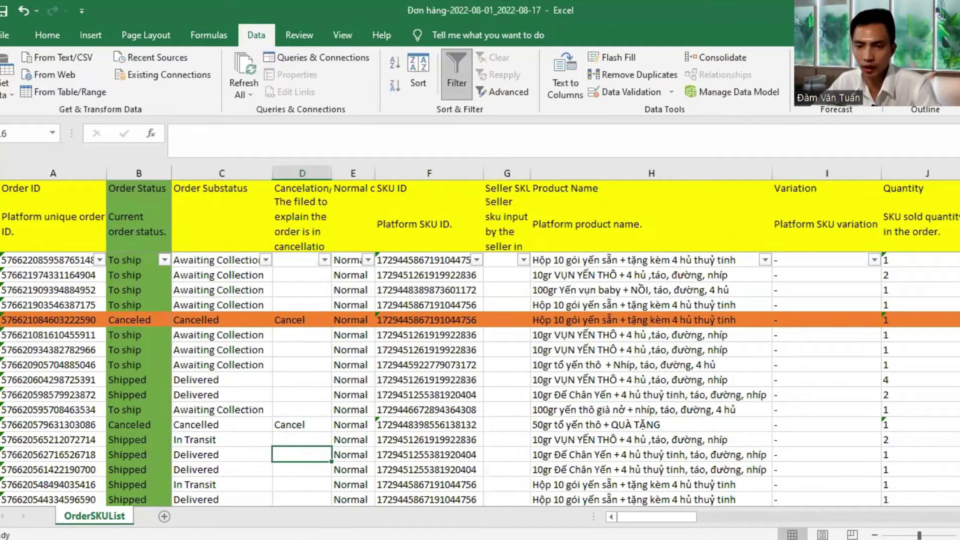
click(5, 320)
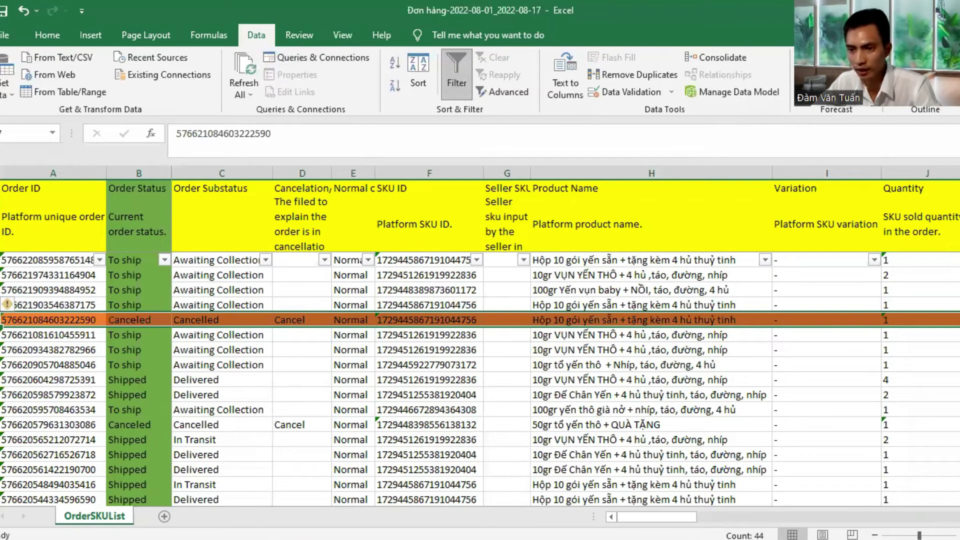
Step: Switch to TikTok Shop Seller Center and open its help center (Trung tâm Trợ giúp)
key(alt+Tab)
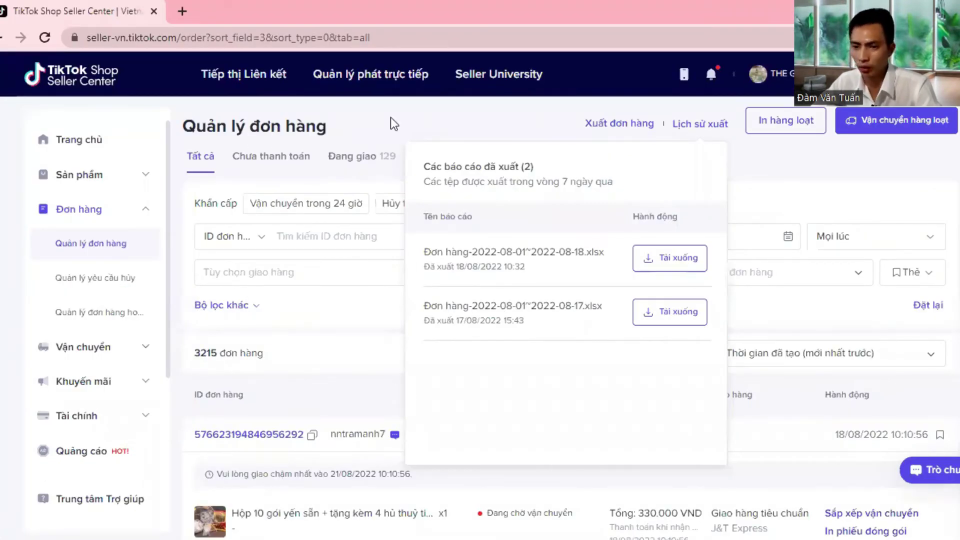
scroll(105, 350, down, 3)
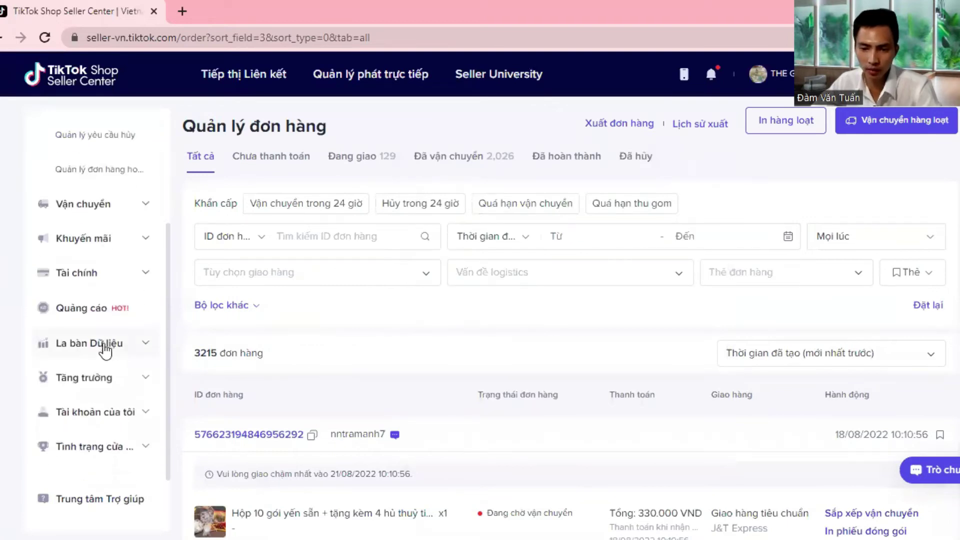
click(102, 503)
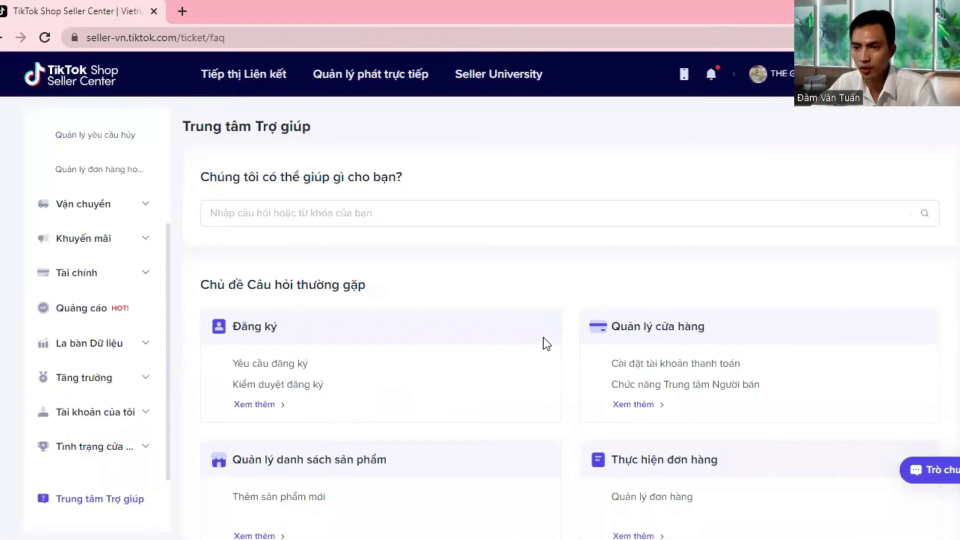
Step: Open the list of own support requests (Yêu cầu hỗ trợ của tôi) and start a new request
scroll(500, 348, down, 3)
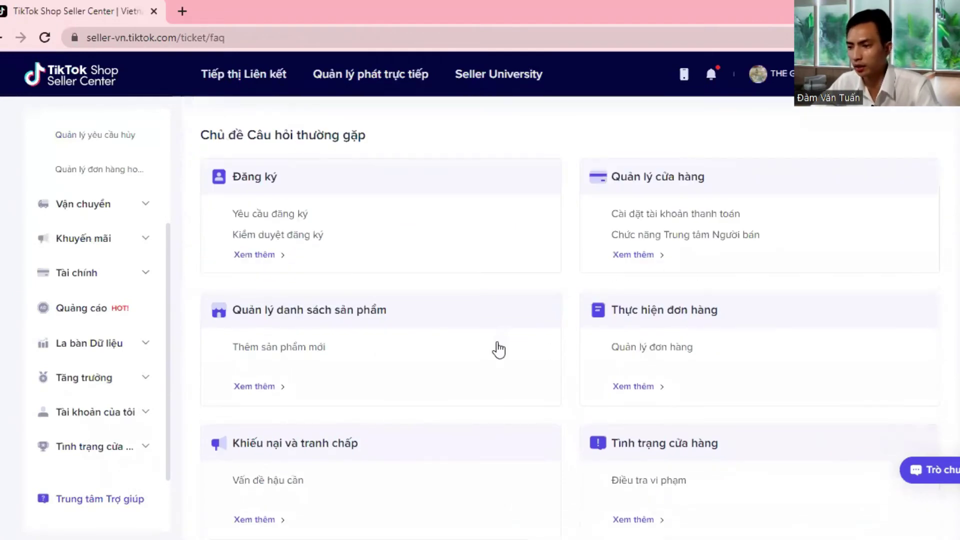
scroll(499, 350, down, 5)
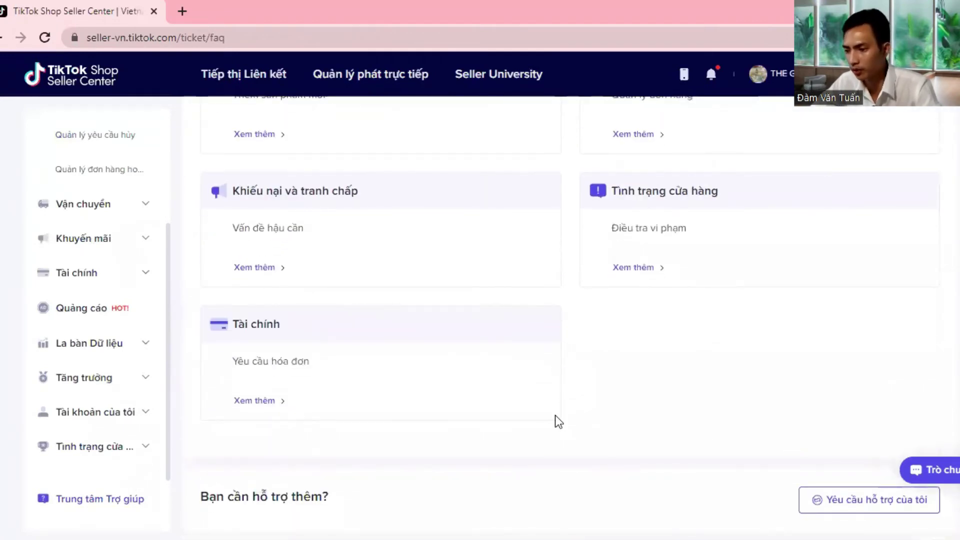
click(881, 508)
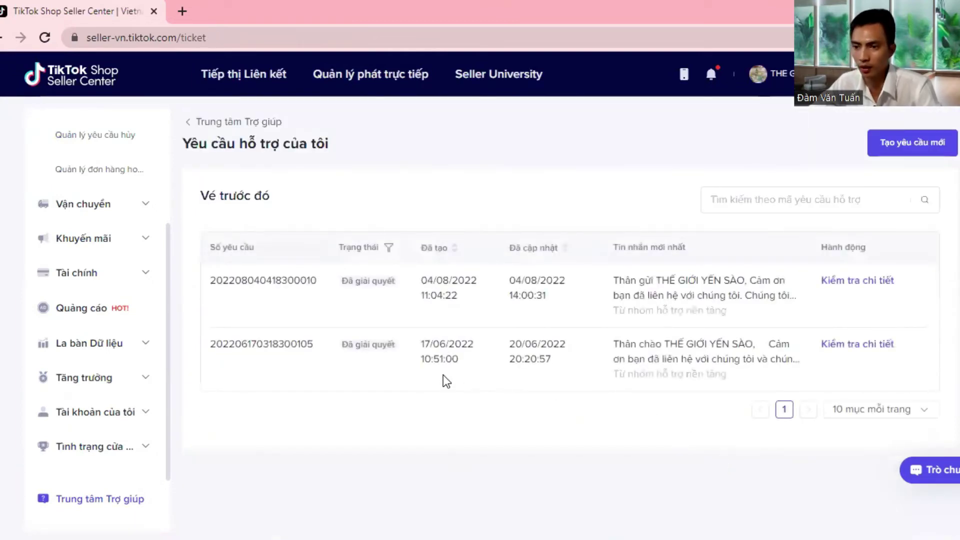
click(902, 150)
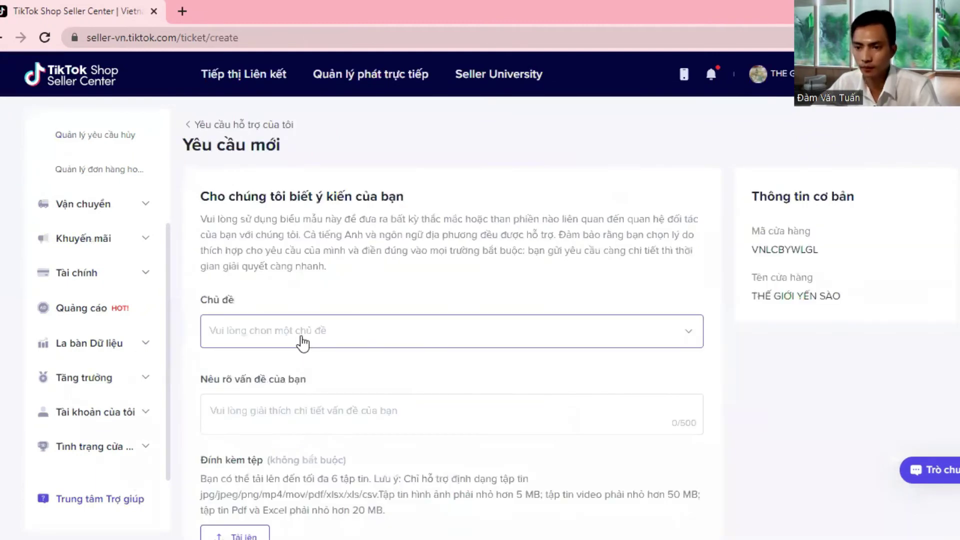
Step: Set the new request's topic (Chủ đề) to "Khiếu nại và tranh chấp – Vấn đề hậu cần"
scroll(382, 333, down, 3)
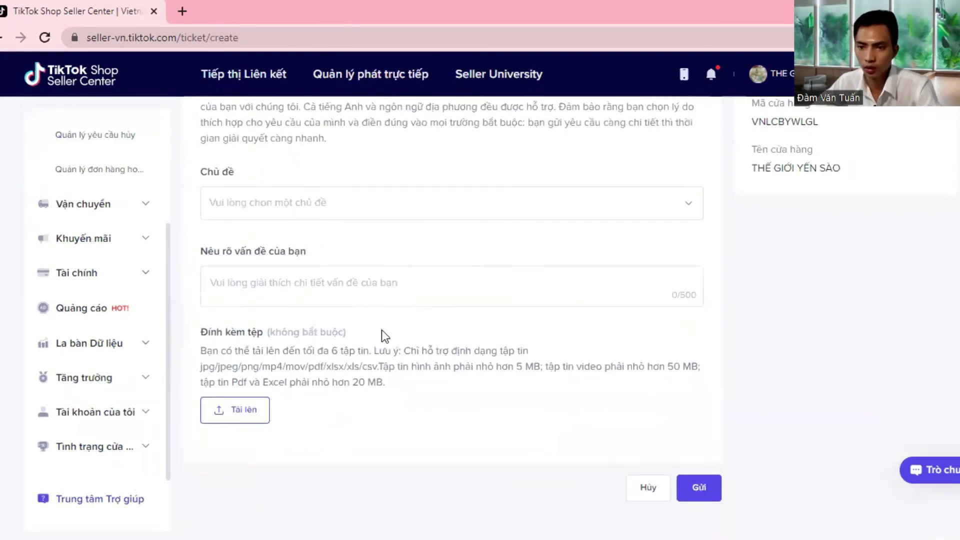
click(280, 207)
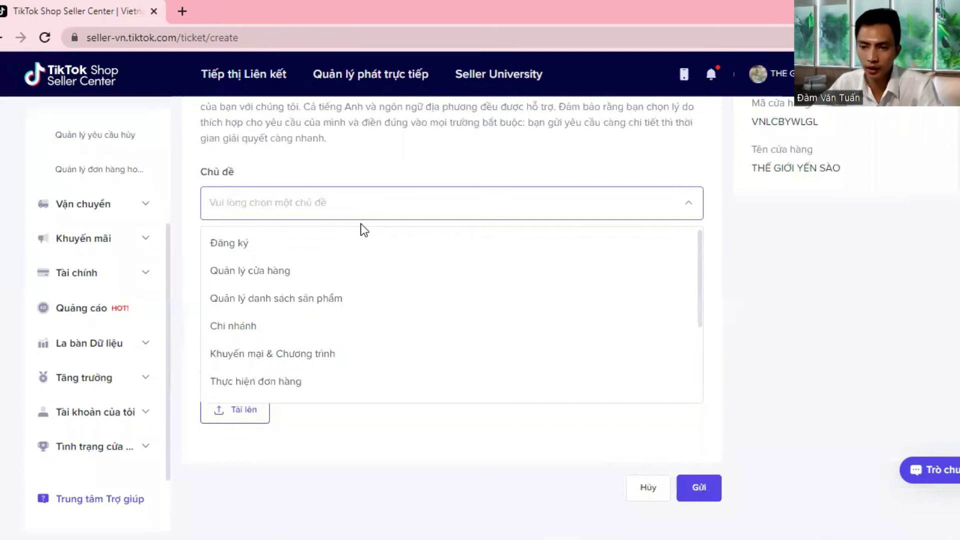
scroll(407, 298, down, 2)
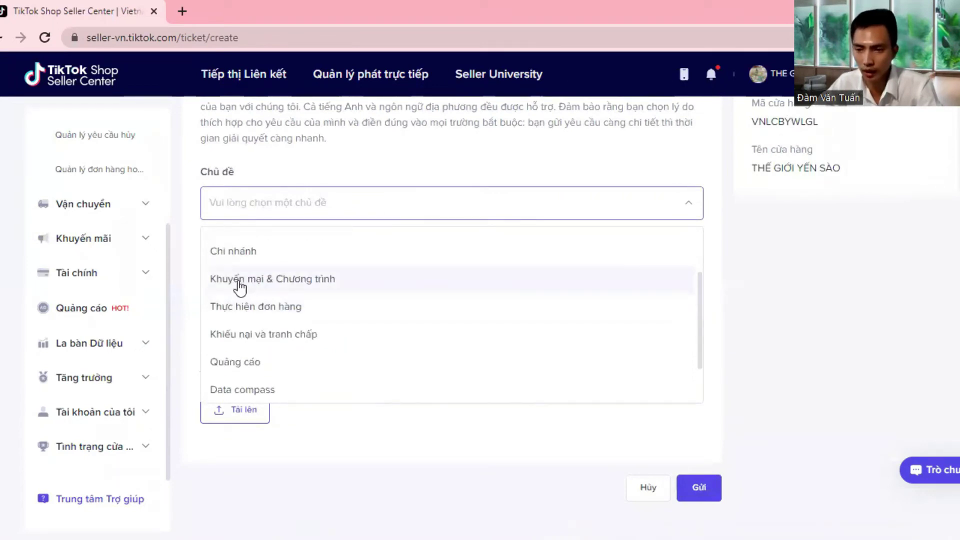
click(268, 340)
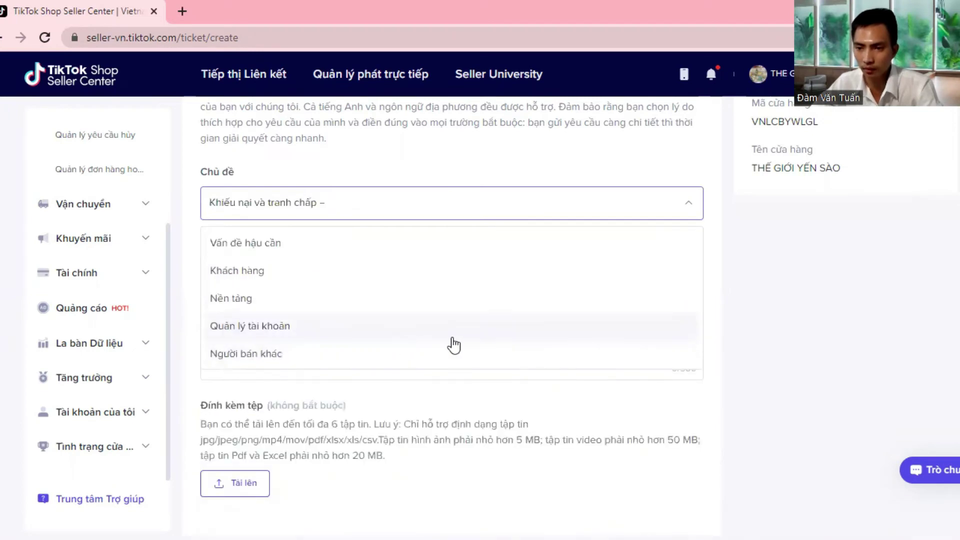
click(245, 244)
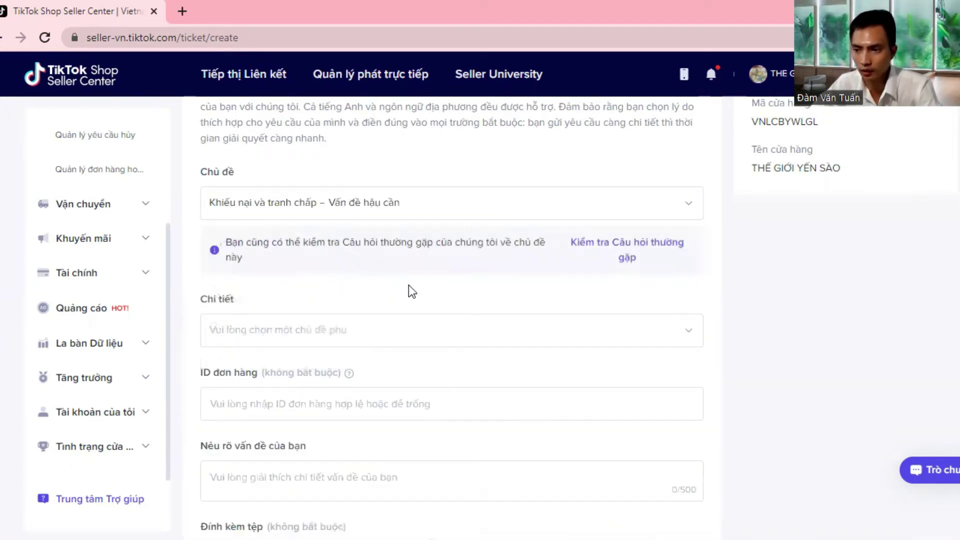
click(272, 210)
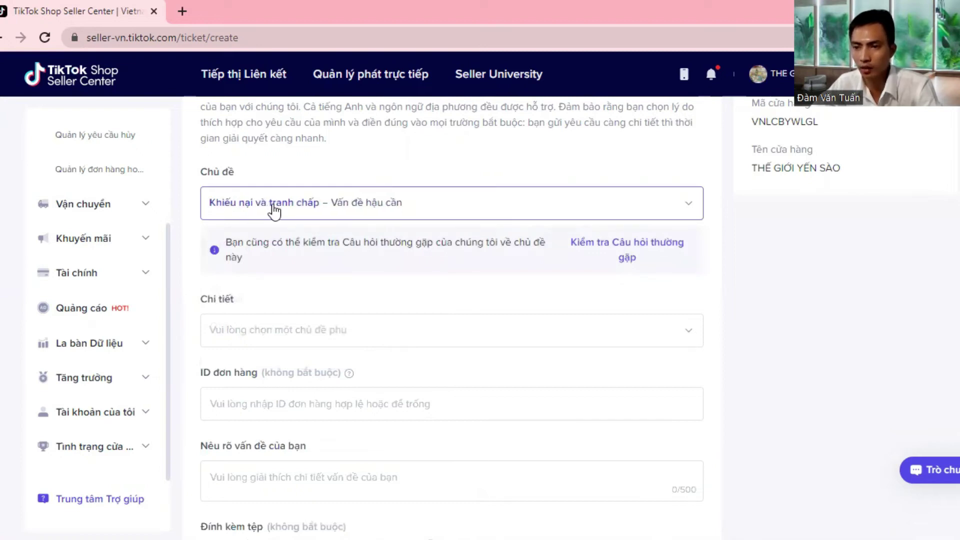
scroll(306, 330, down, 3)
scroll(308, 315, up, 3)
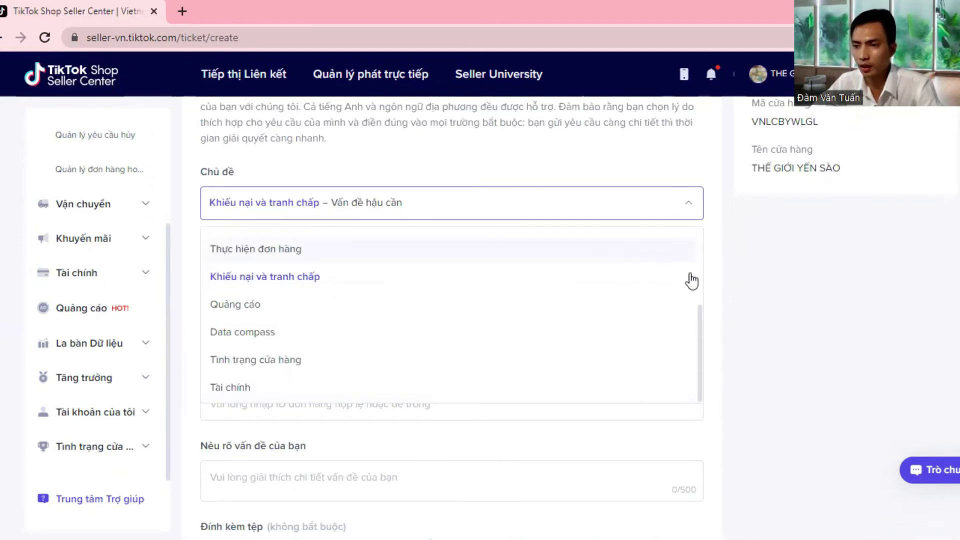
click(764, 295)
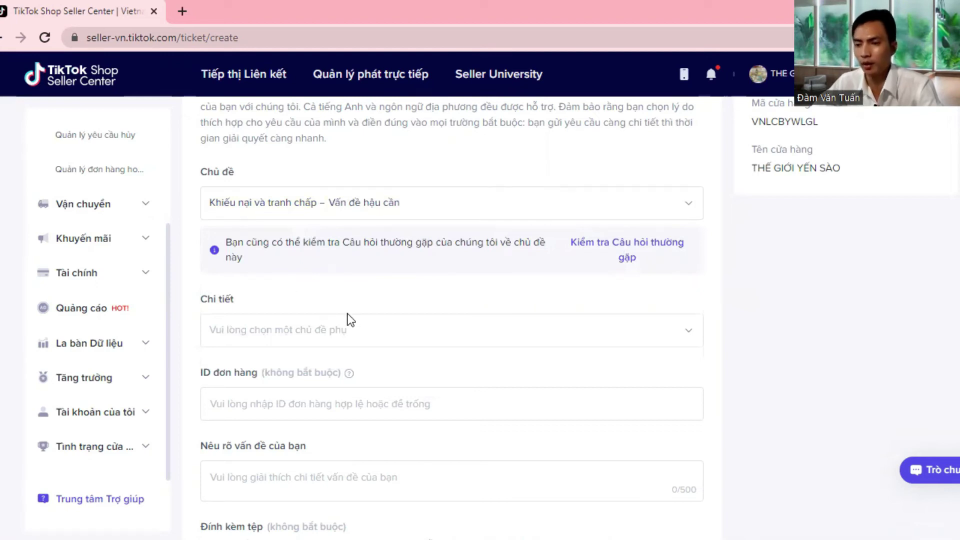
Step: Set the request's subtopic (Chi tiết) to "Gói bị mất"
click(325, 328)
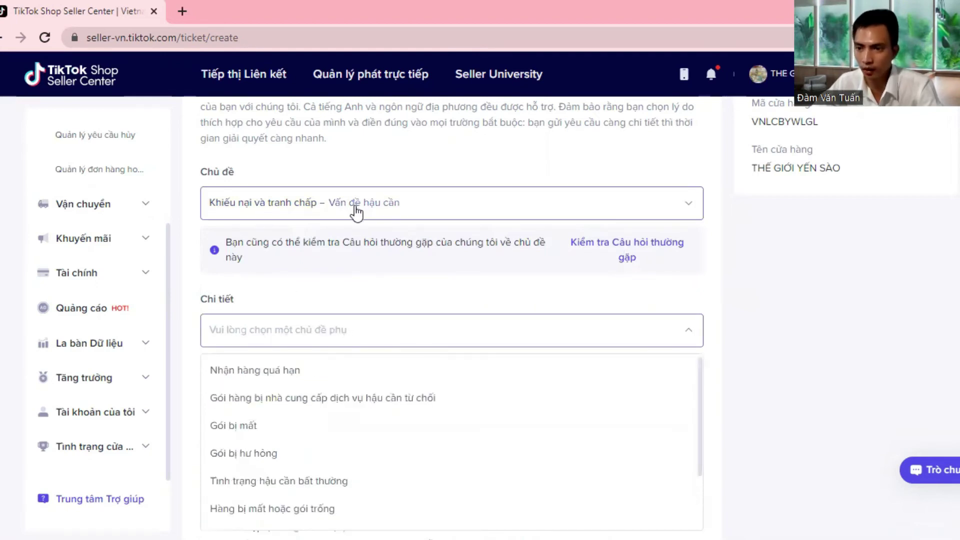
click(231, 427)
scroll(494, 375, down, 2)
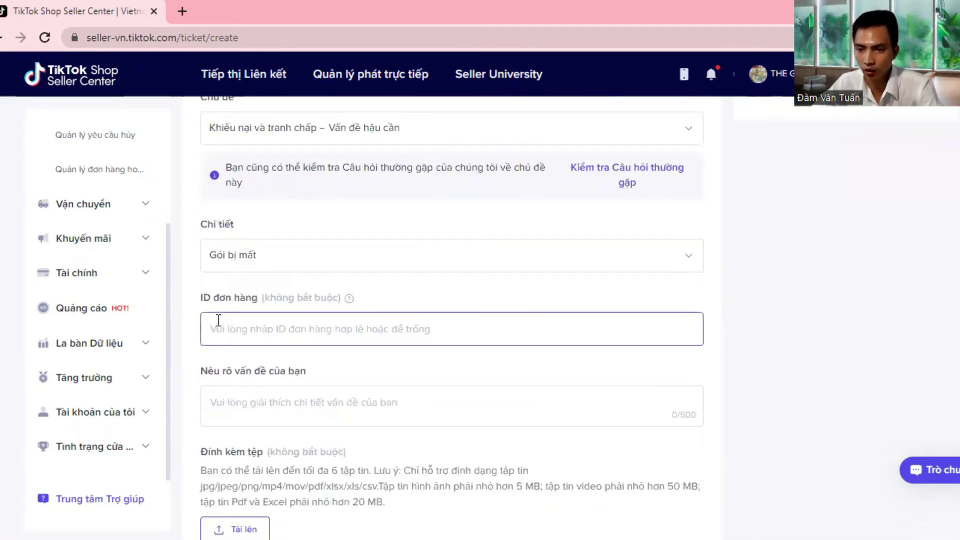
Step: Switch to the exported order workbook in Excel and copy the order ID of the highlighted canceled order
click(233, 320)
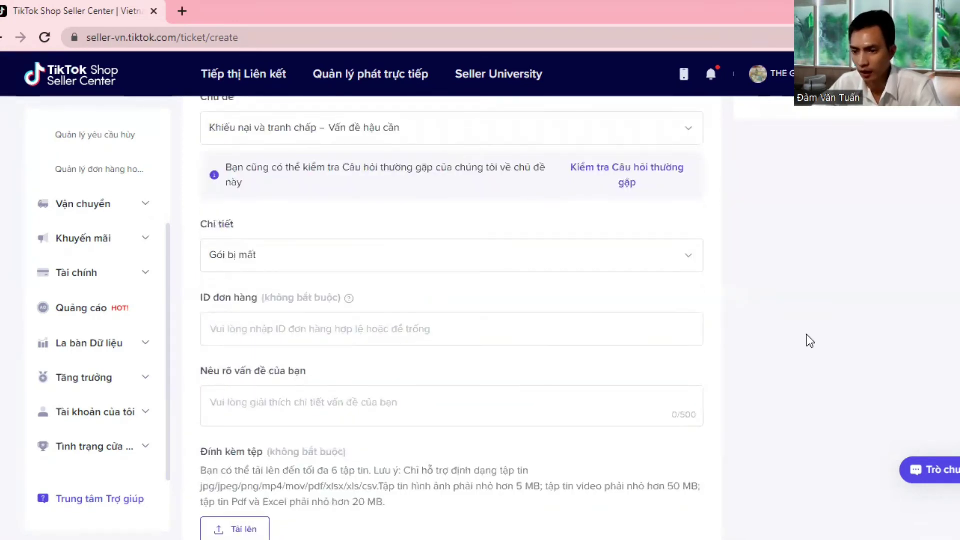
click(602, 448)
mouse_move(528, 504)
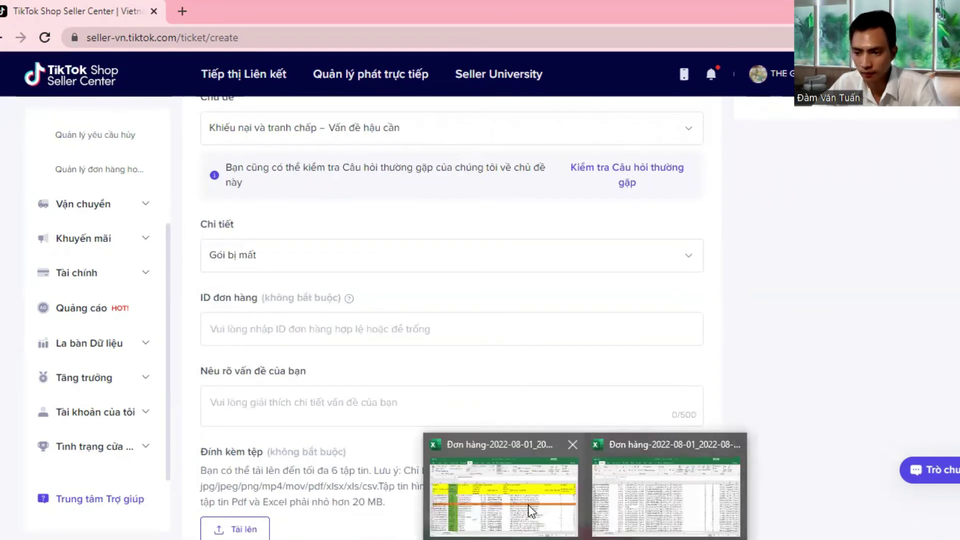
click(694, 508)
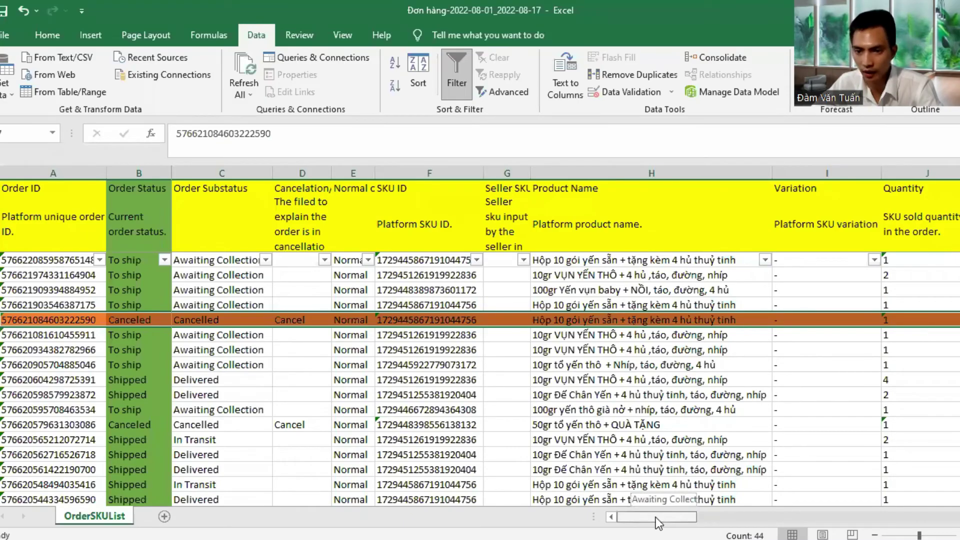
click(75, 321)
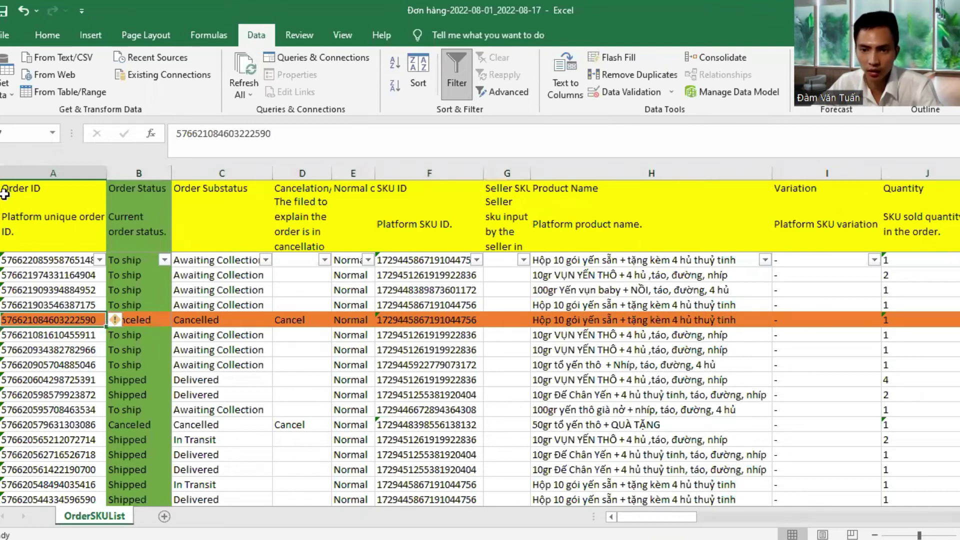
double_click(57, 319)
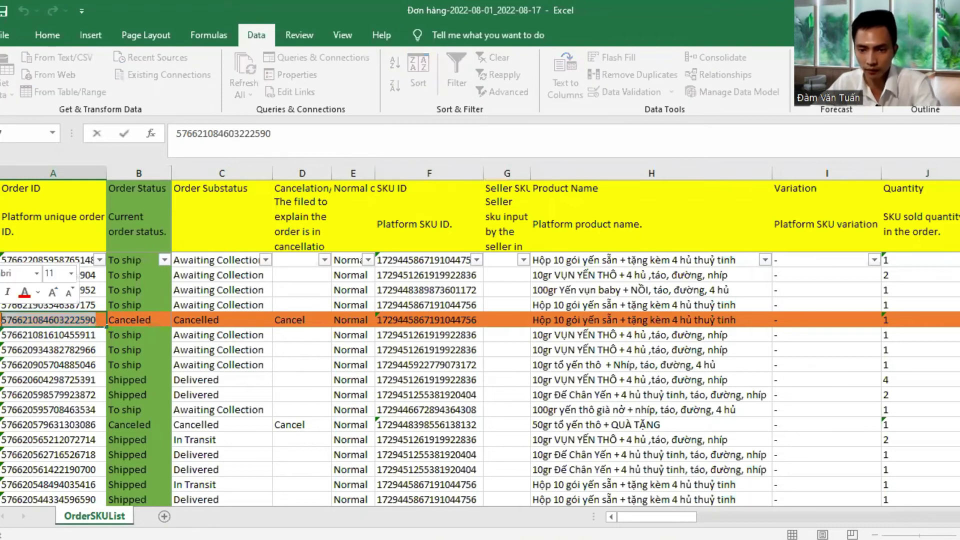
click(218, 300)
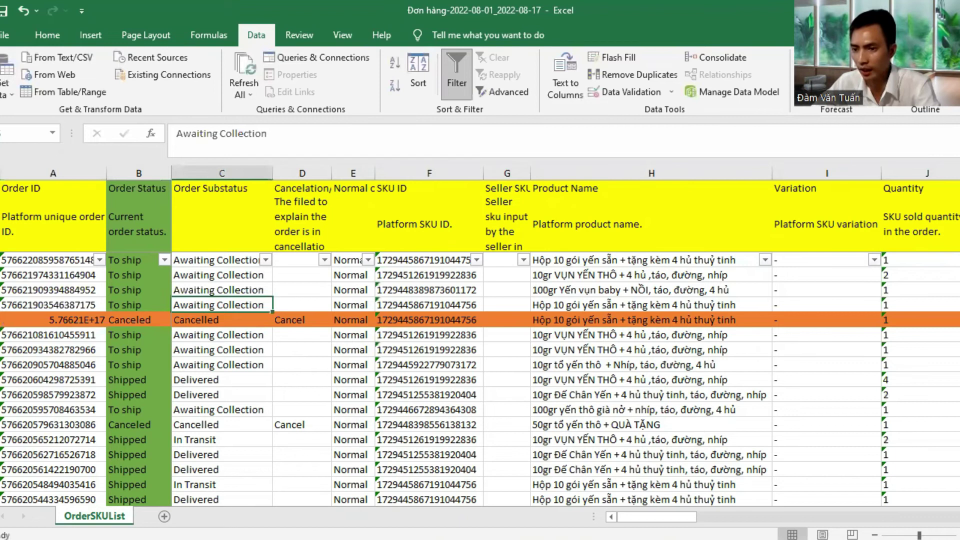
Step: Back in Seller Center, paste the order ID into the request and describe the issue as "Đơn hàng của tôi bị mất"
key(alt+Tab)
click(264, 329)
key(ctrl+v)
click(301, 408)
text(D)
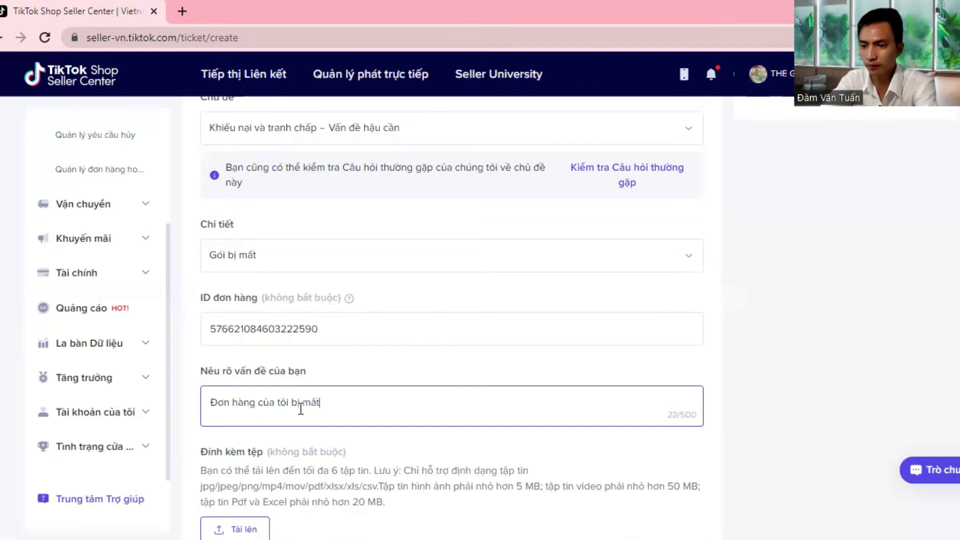
scroll(347, 407, down, 3)
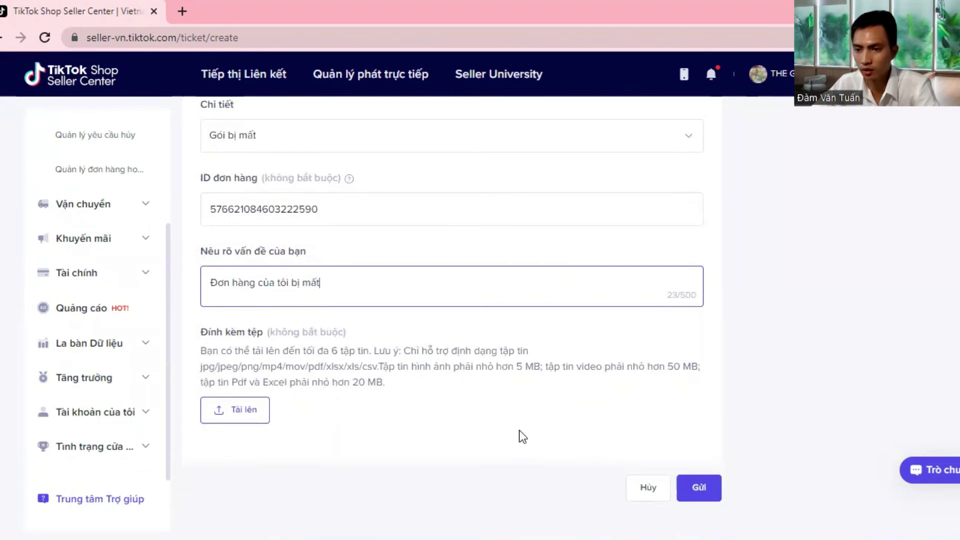
click(698, 492)
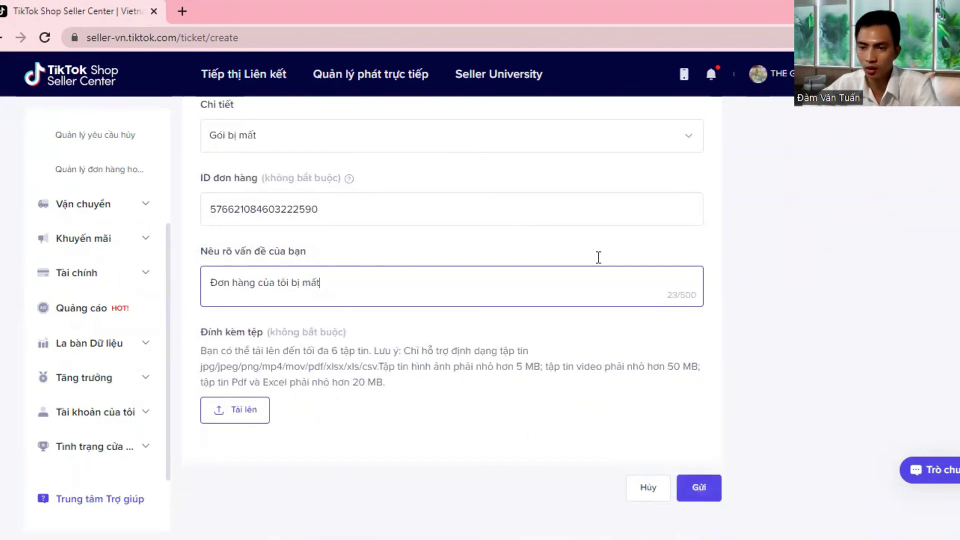
Step: Change the request's subtopic (Chi tiết) to "Giao hàng không thành công"
scroll(574, 317, up, 3)
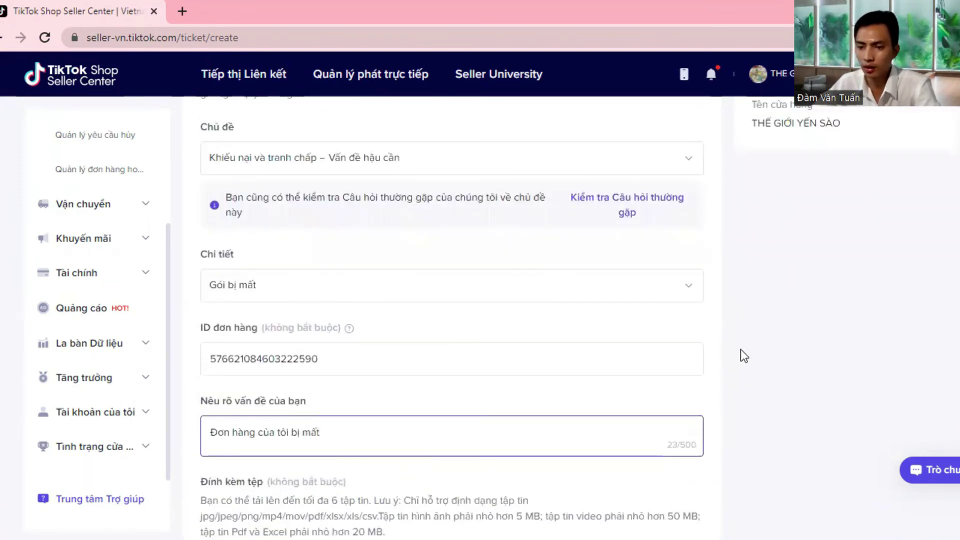
scroll(739, 349, down, 3)
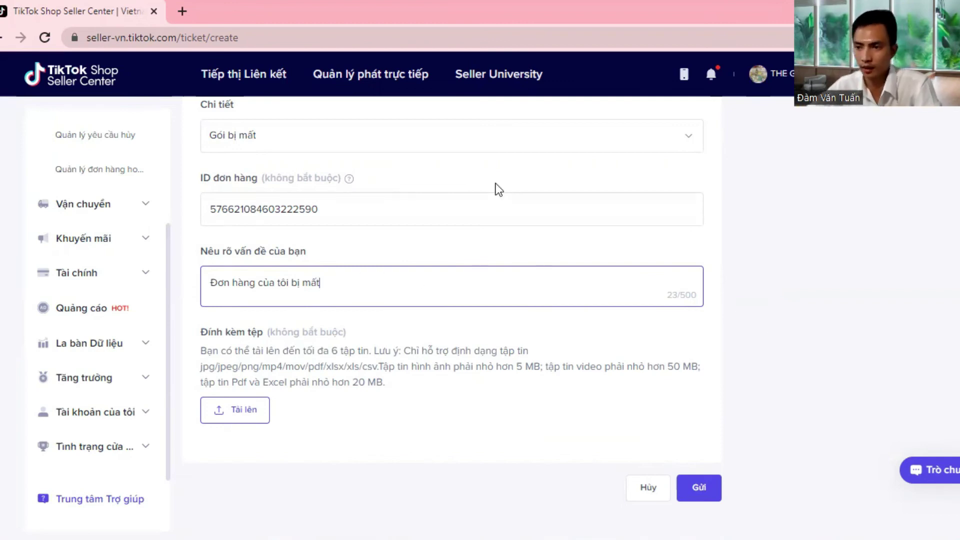
scroll(811, 330, up, 3)
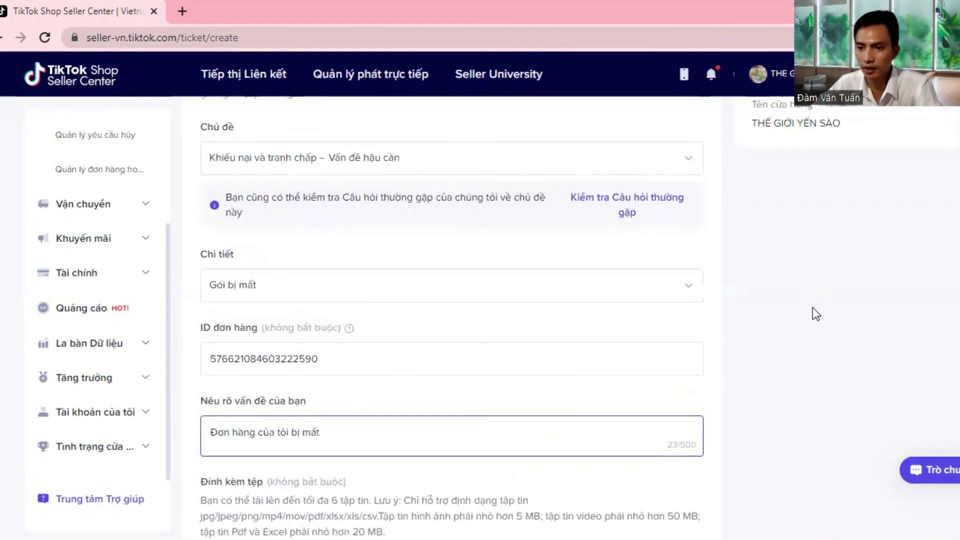
scroll(343, 215, down, 1)
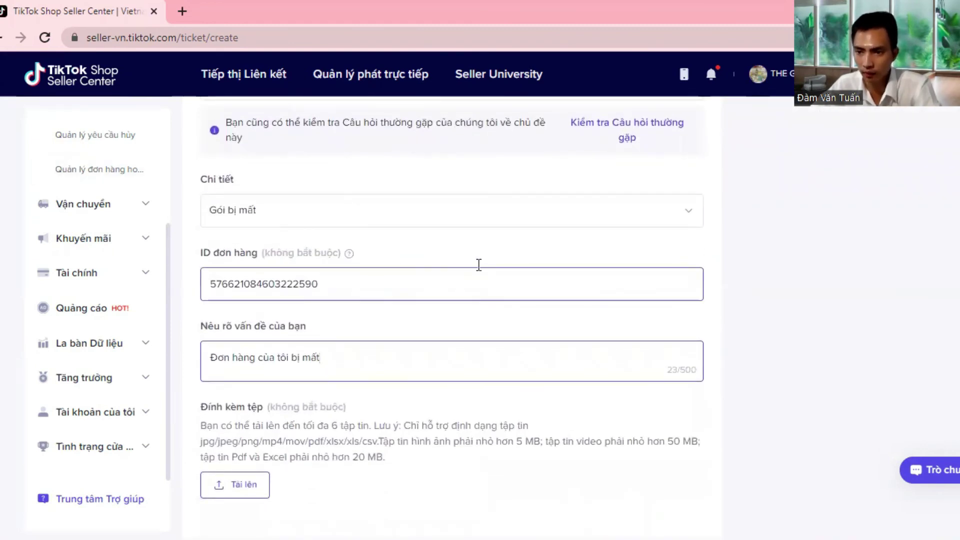
click(289, 216)
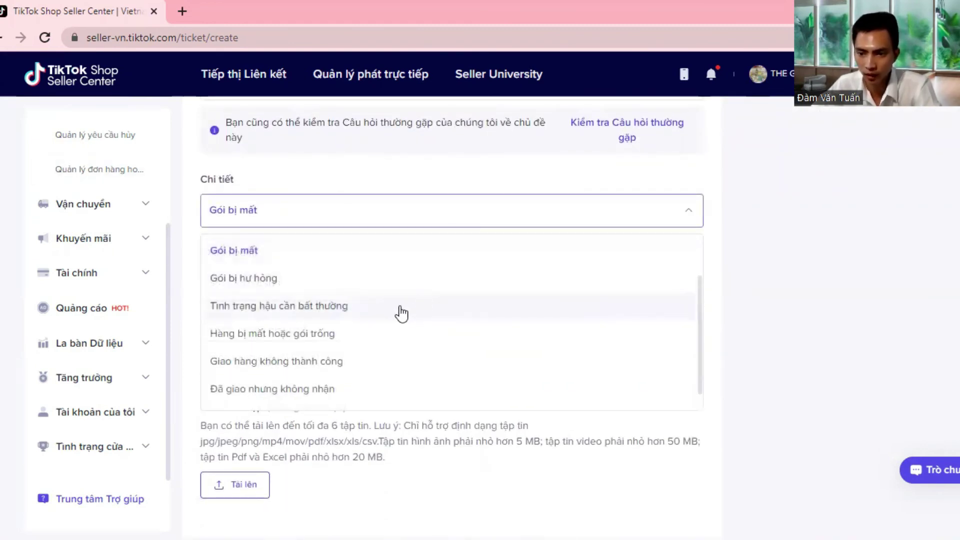
scroll(416, 323, down, 3)
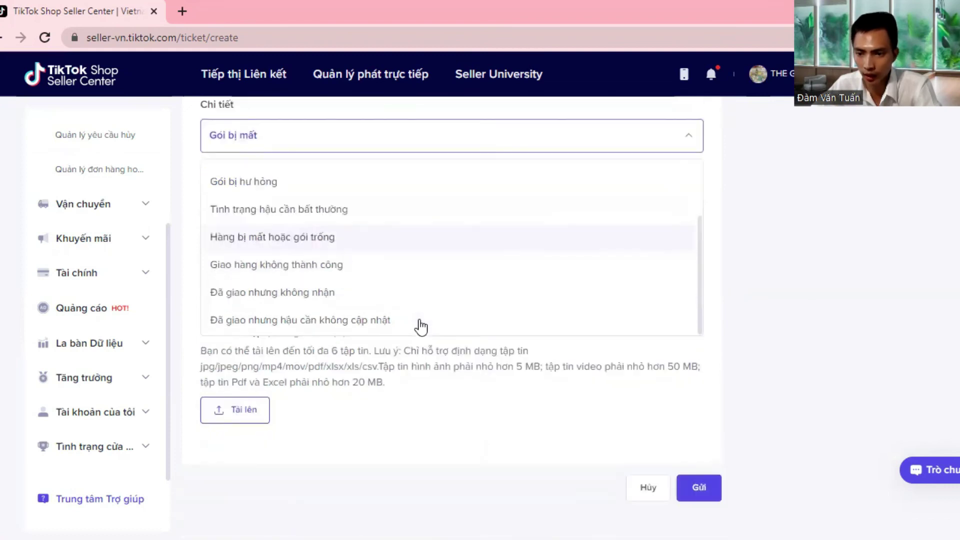
scroll(354, 292, up, 3)
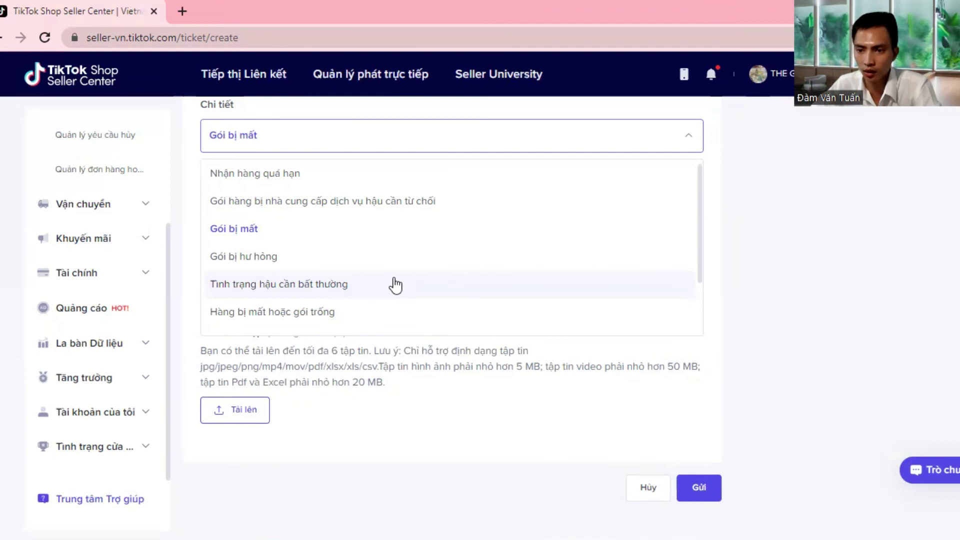
scroll(394, 286, down, 3)
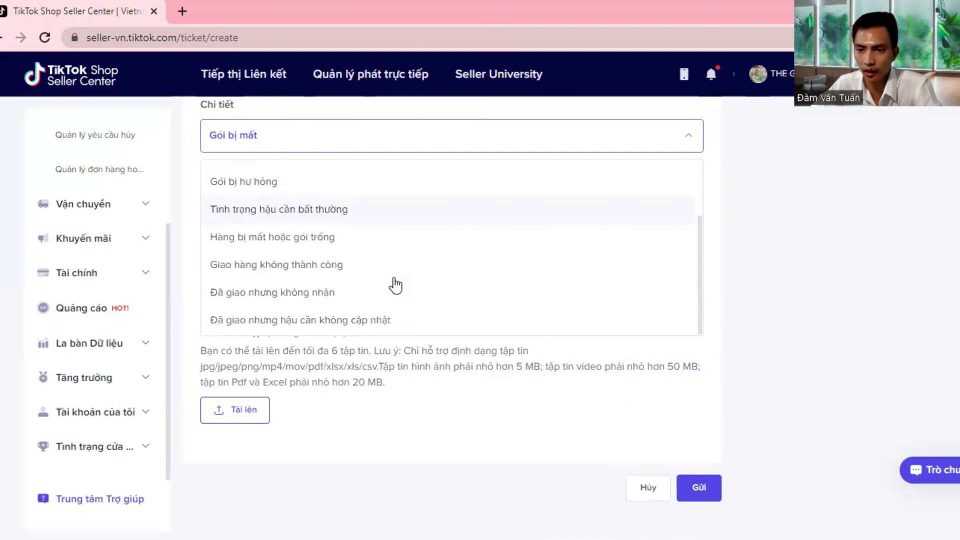
click(273, 268)
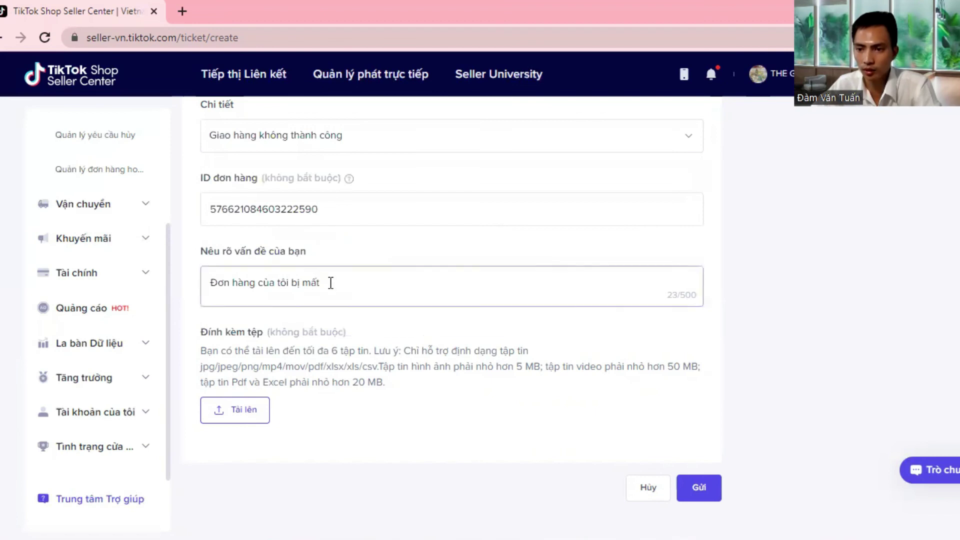
Step: Check the issue description and the order ID in the request form by selecting the text of each field
drag(330, 284, 204, 284)
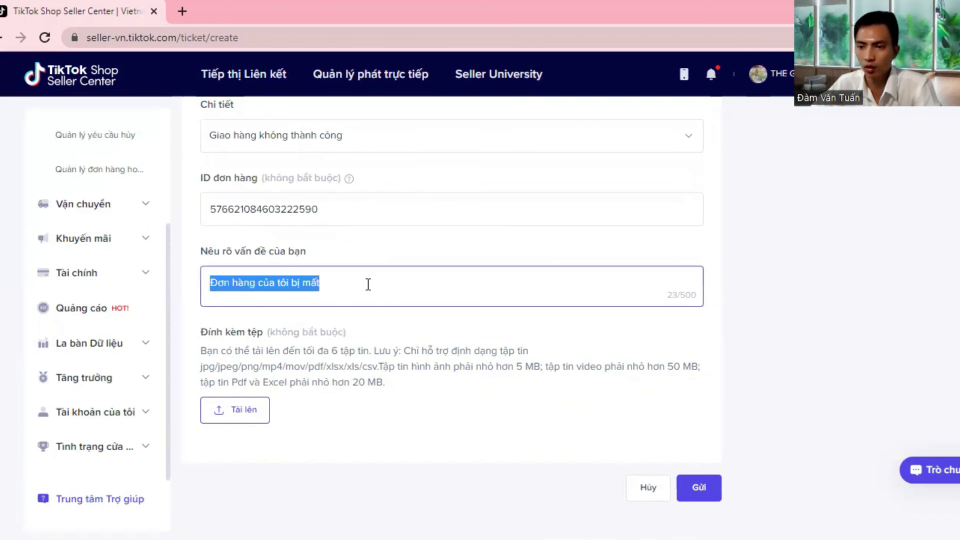
click(347, 283)
drag(359, 284, 214, 283)
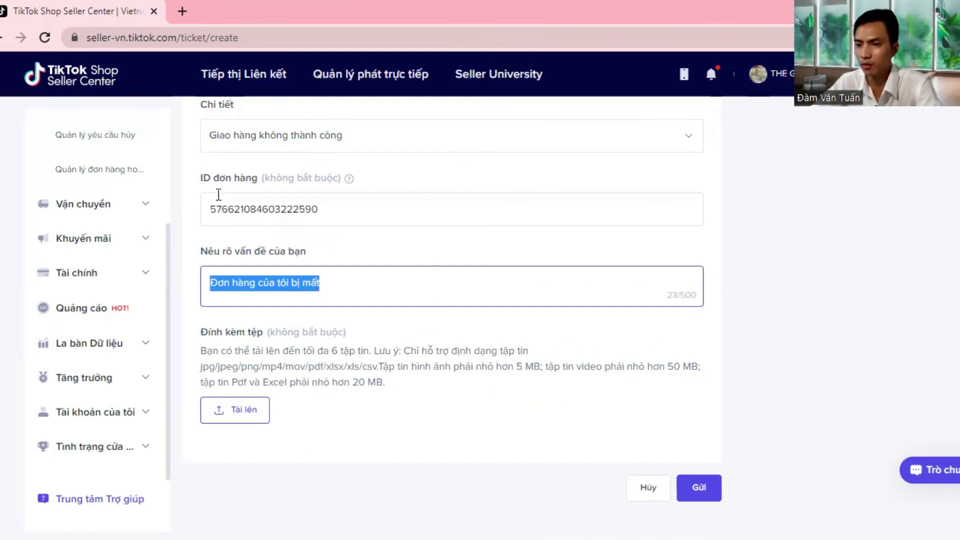
drag(351, 209, 207, 211)
click(339, 208)
drag(339, 208, 206, 215)
click(358, 209)
click(800, 363)
scroll(800, 362, up, 2)
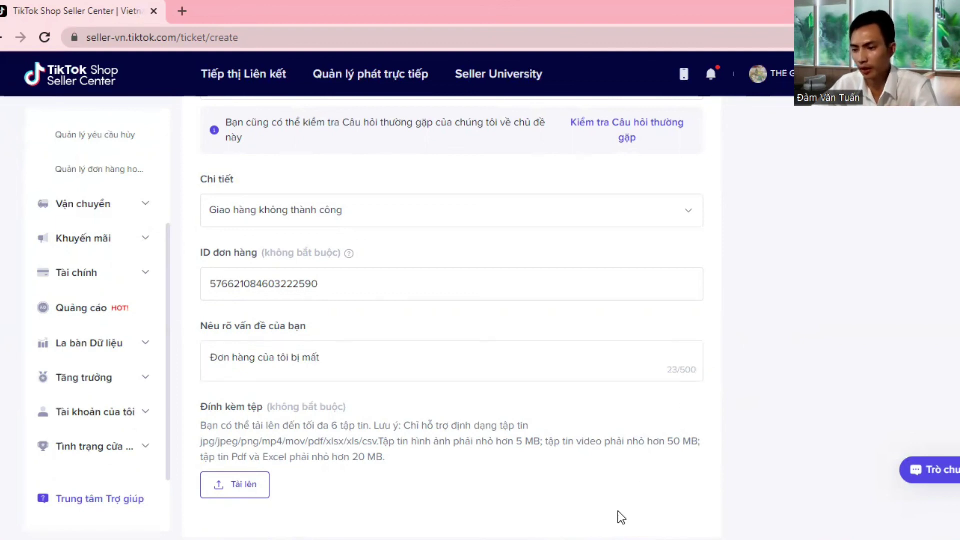
Step: Switch to the order workbook in Excel and view the cancel reason, tracking and buyer username columns for the highlighted canceled order
click(524, 502)
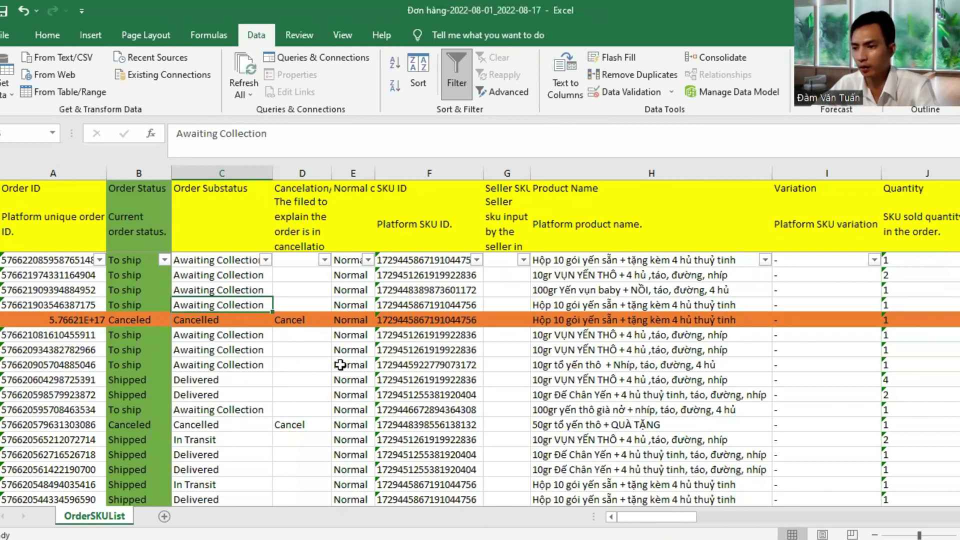
scroll(347, 364, down, 1)
drag(649, 514, 820, 509)
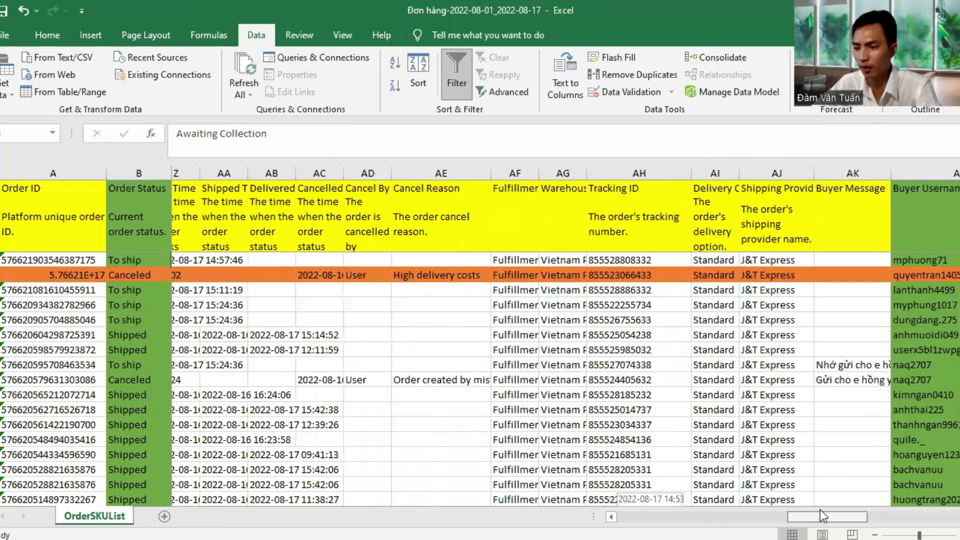